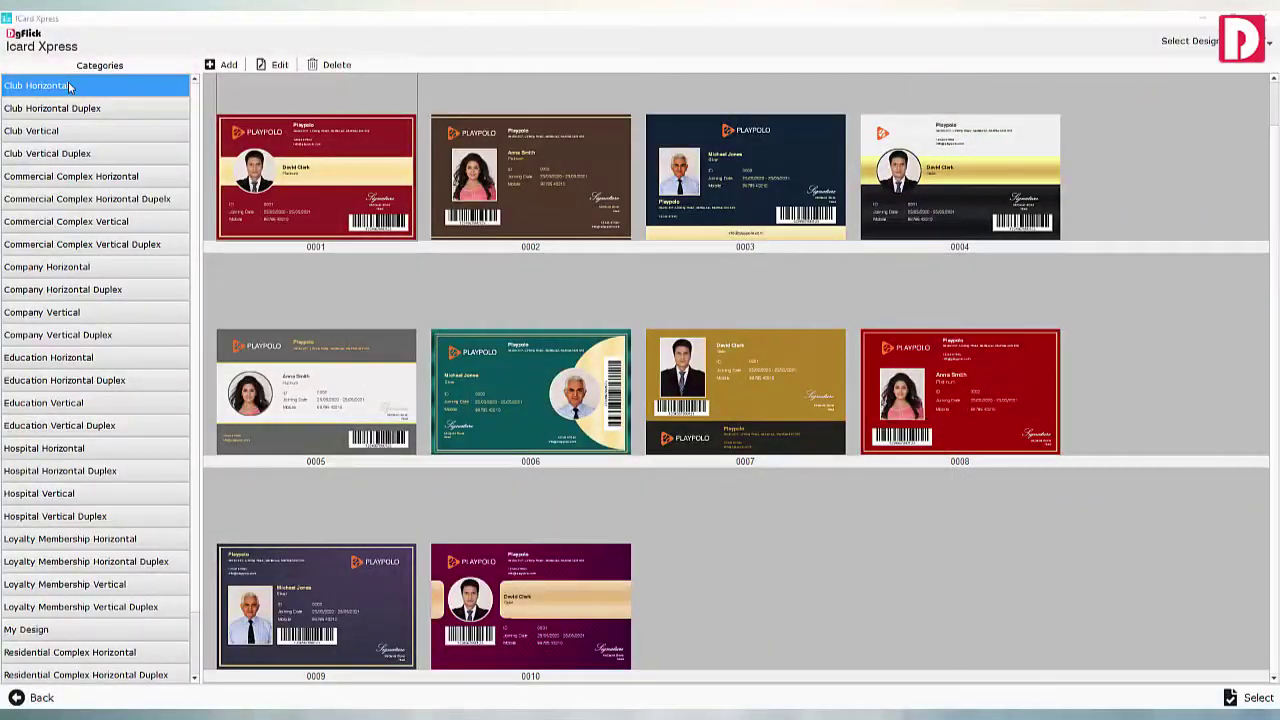
Browse the Club and Company template categories, then show the Education Horizontal school card templates
{"action": "left_click", "coordinate": [54, 110]}
{"action": "left_click", "coordinate": [64, 133]}
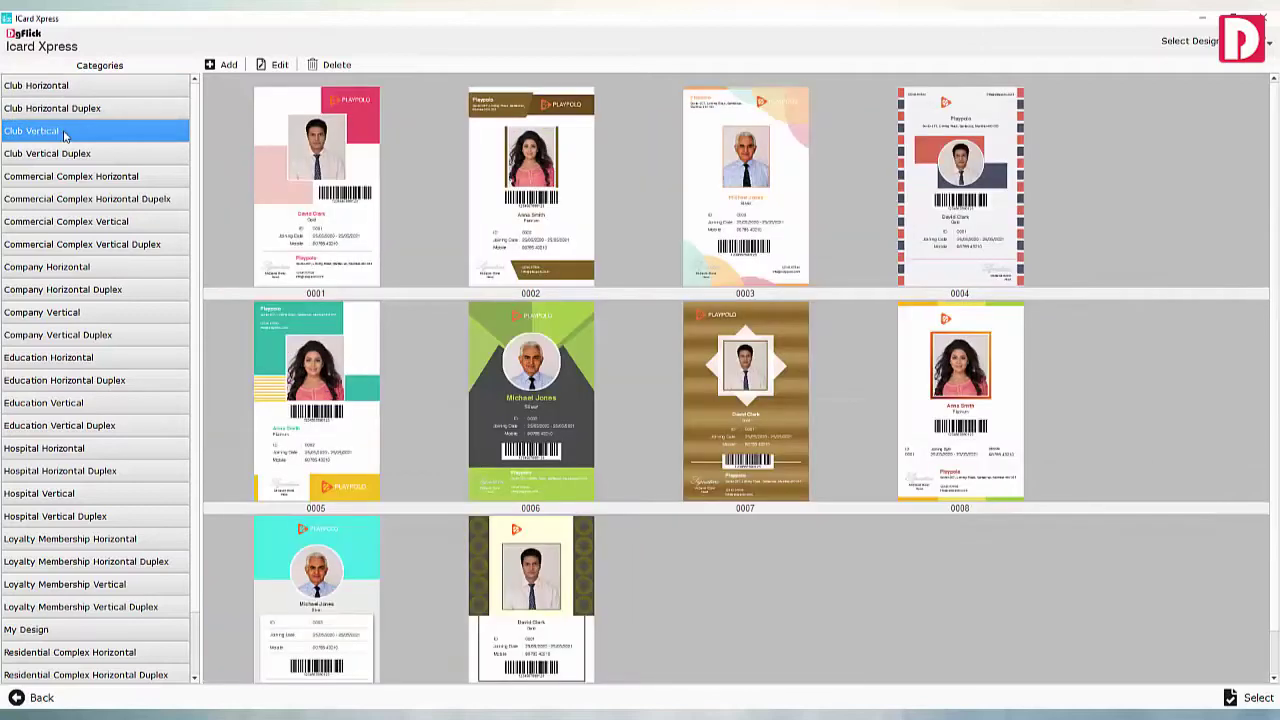
{"action": "left_click", "coordinate": [68, 155]}
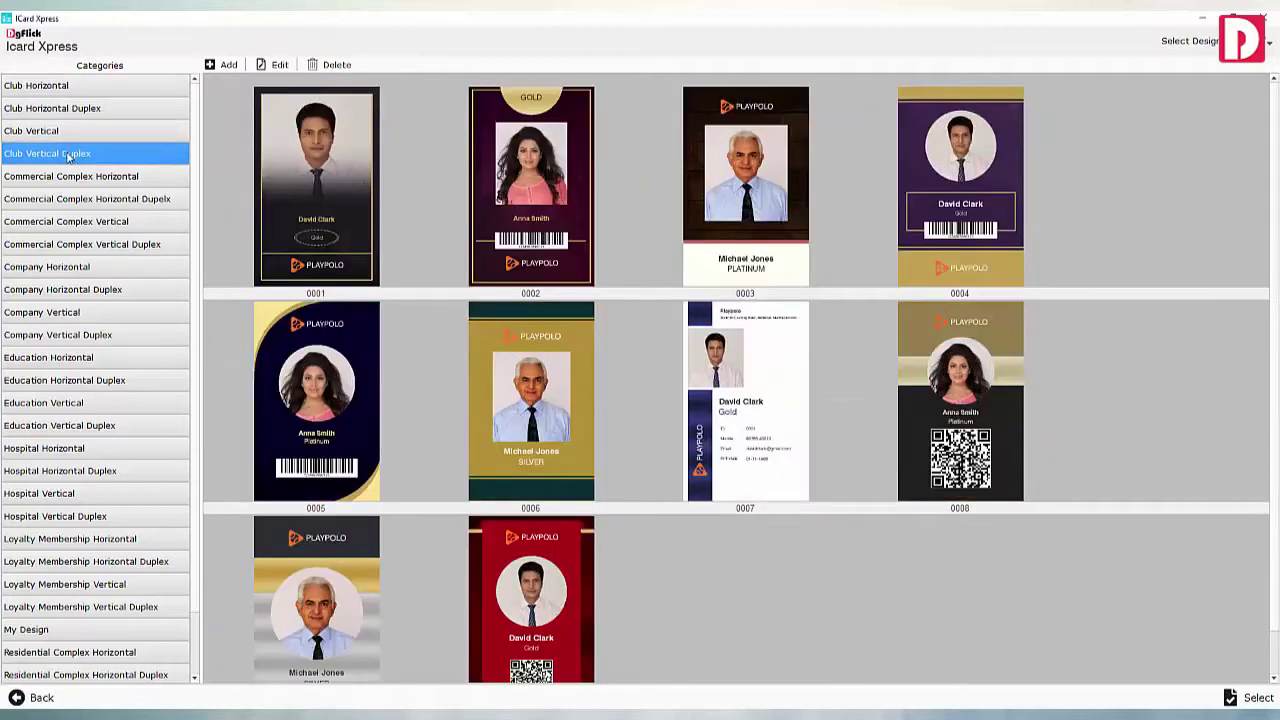
{"action": "left_click", "coordinate": [56, 270]}
{"action": "left_click", "coordinate": [72, 291]}
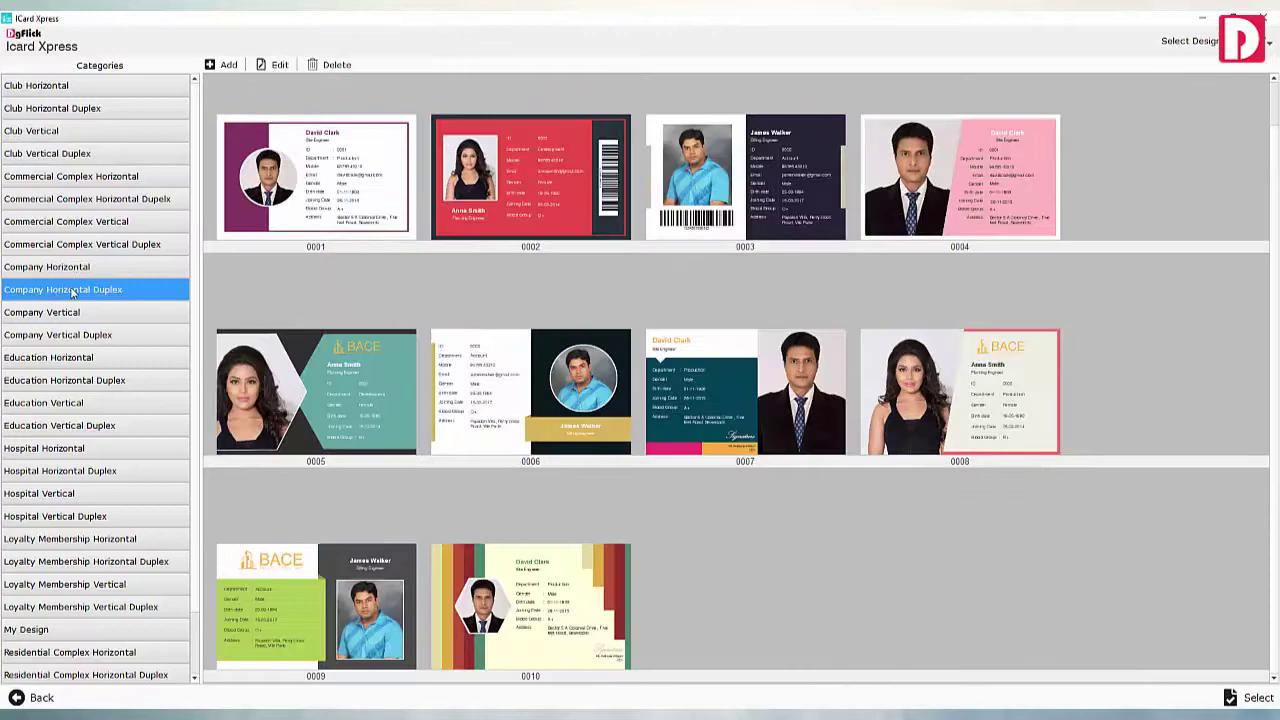
{"action": "left_click", "coordinate": [50, 358]}
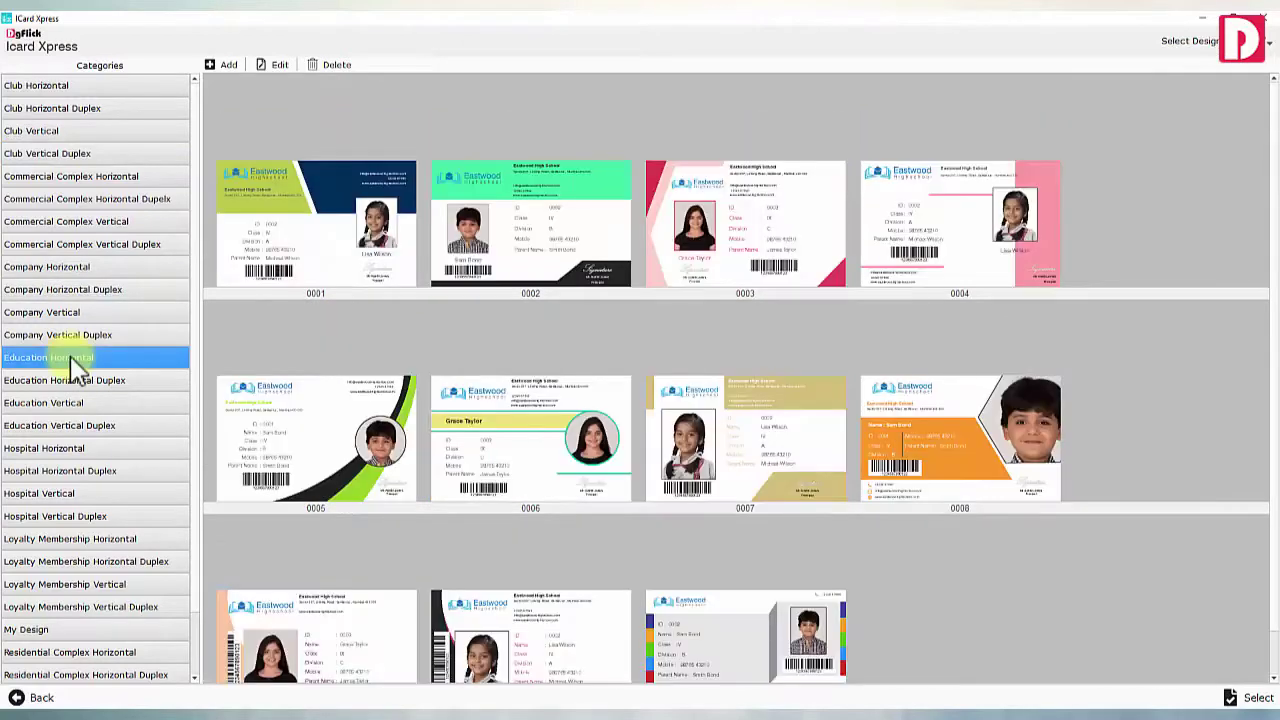
Open template 0003 and replace the student photo with a different gallery photo
{"action": "left_click", "coordinate": [272, 65]}
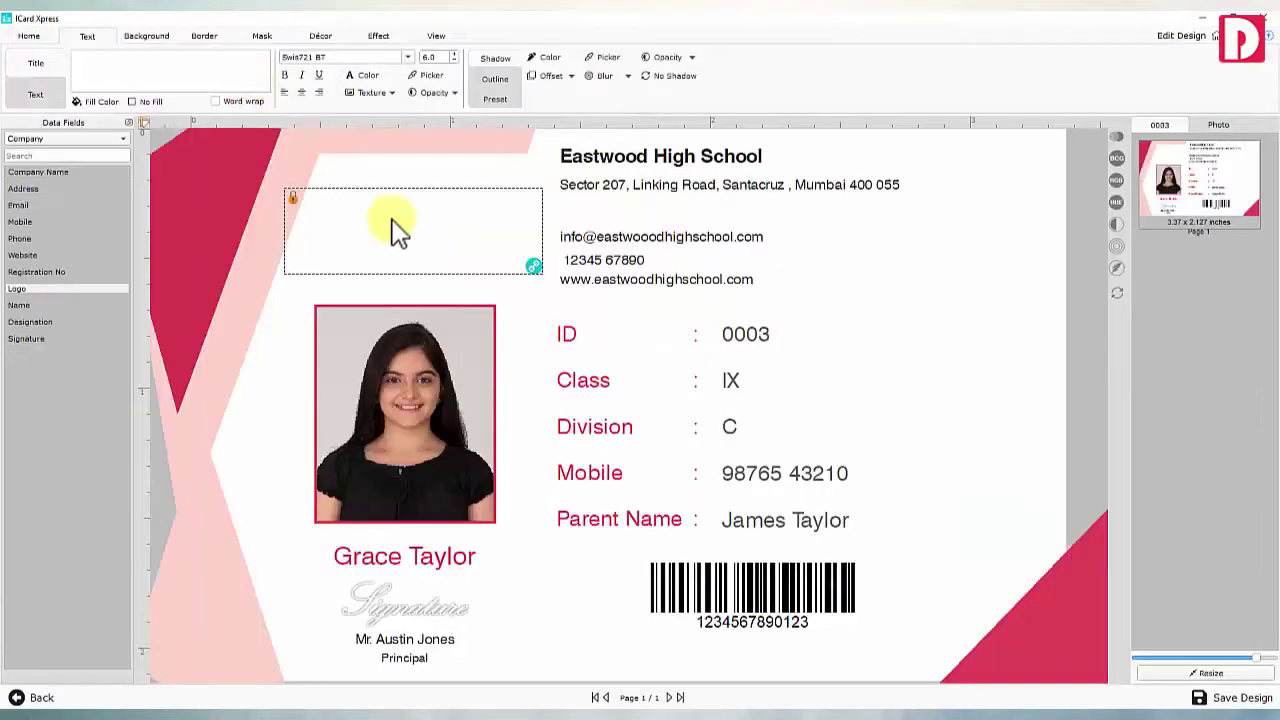
{"action": "left_click", "coordinate": [457, 412]}
{"action": "left_click_drag", "start_coordinate": [1228, 250], "coordinate": [415, 368]}
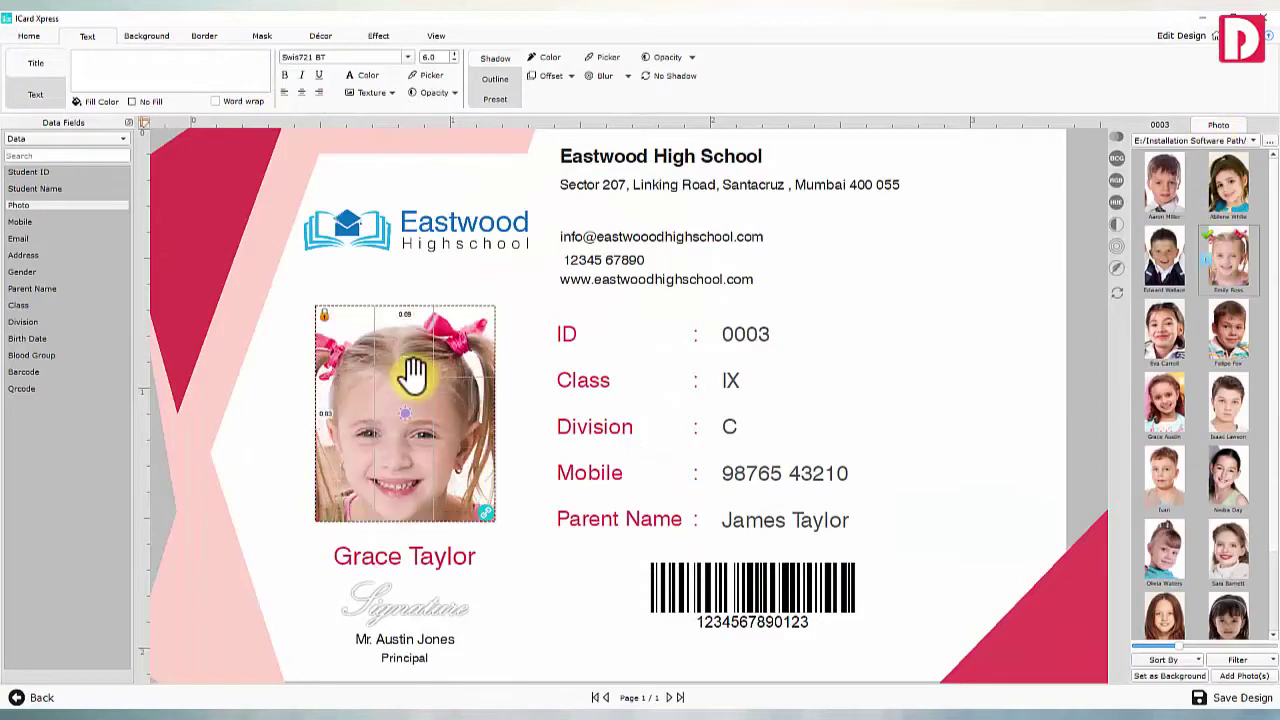
Move the contact details and detail rows up, and fill a new Blood Group row with A+
{"action": "left_click", "coordinate": [680, 590]}
{"action": "left_click_drag", "start_coordinate": [590, 240], "coordinate": [590, 230]}
{"action": "left_click", "coordinate": [586, 380]}
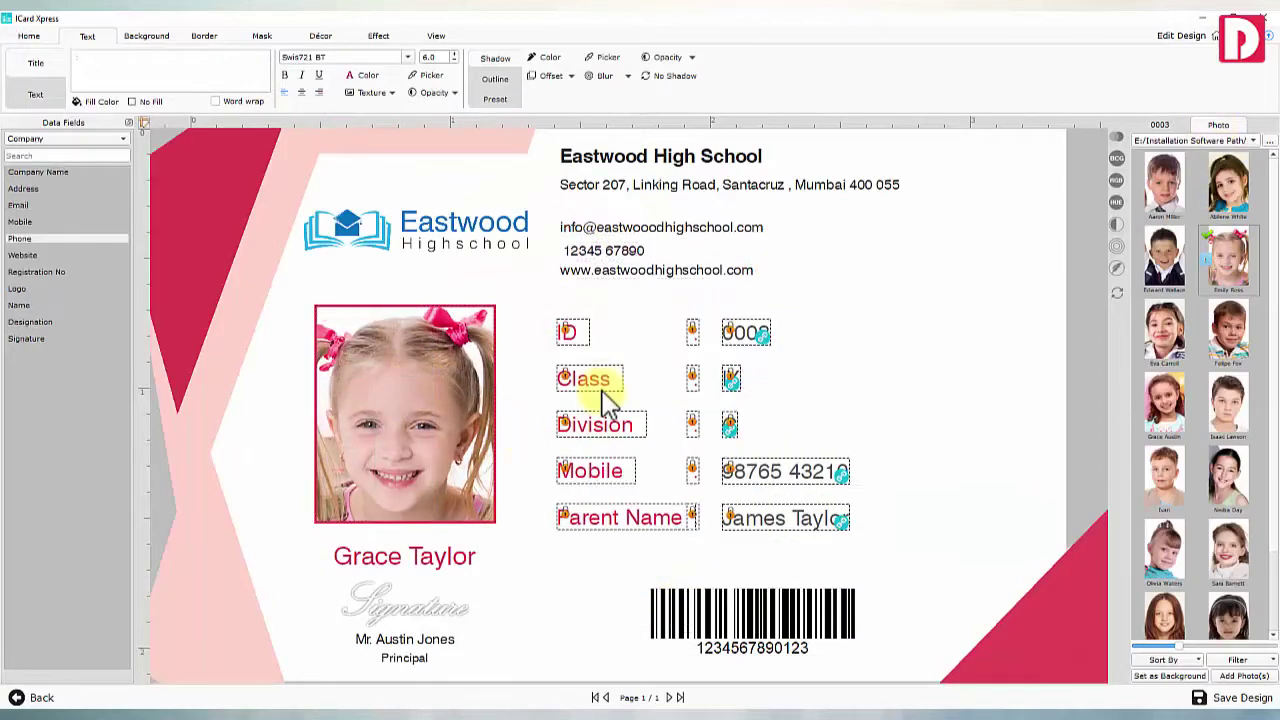
{"action": "left_click_drag", "start_coordinate": [586, 380], "coordinate": [586, 360]}
{"action": "left_click", "coordinate": [670, 510]}
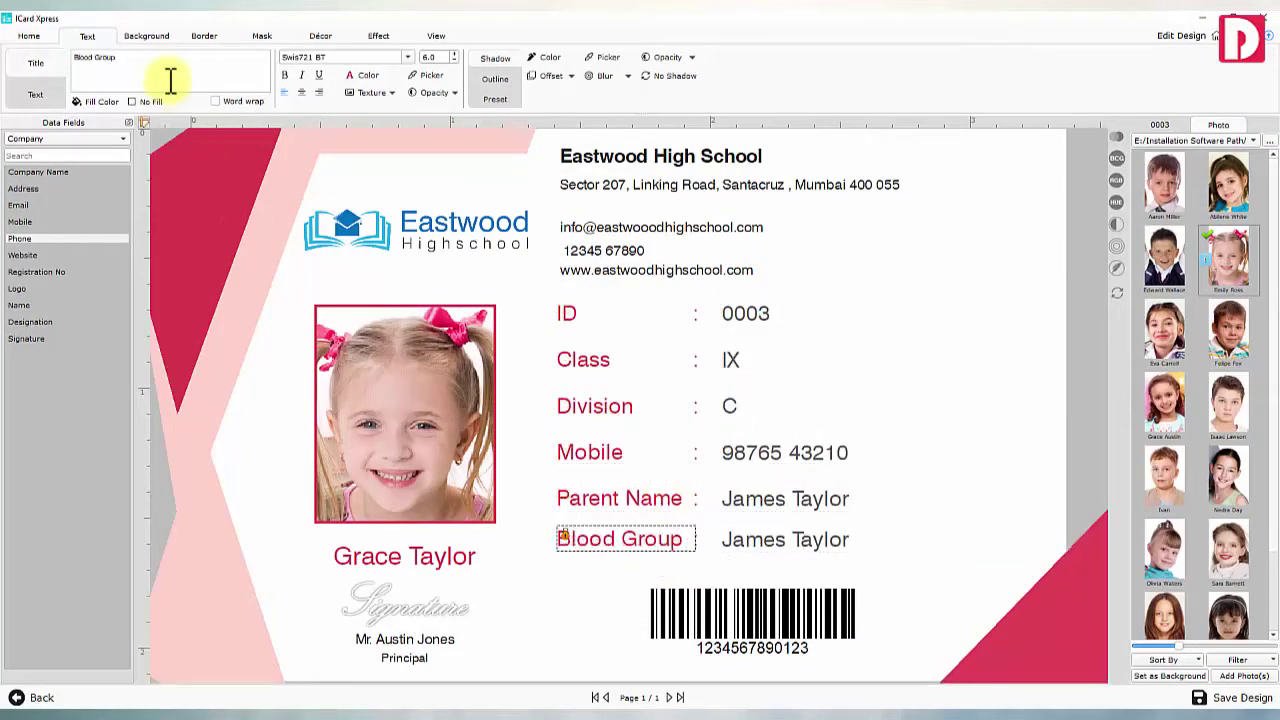
{"action": "left_click", "coordinate": [44, 357]}
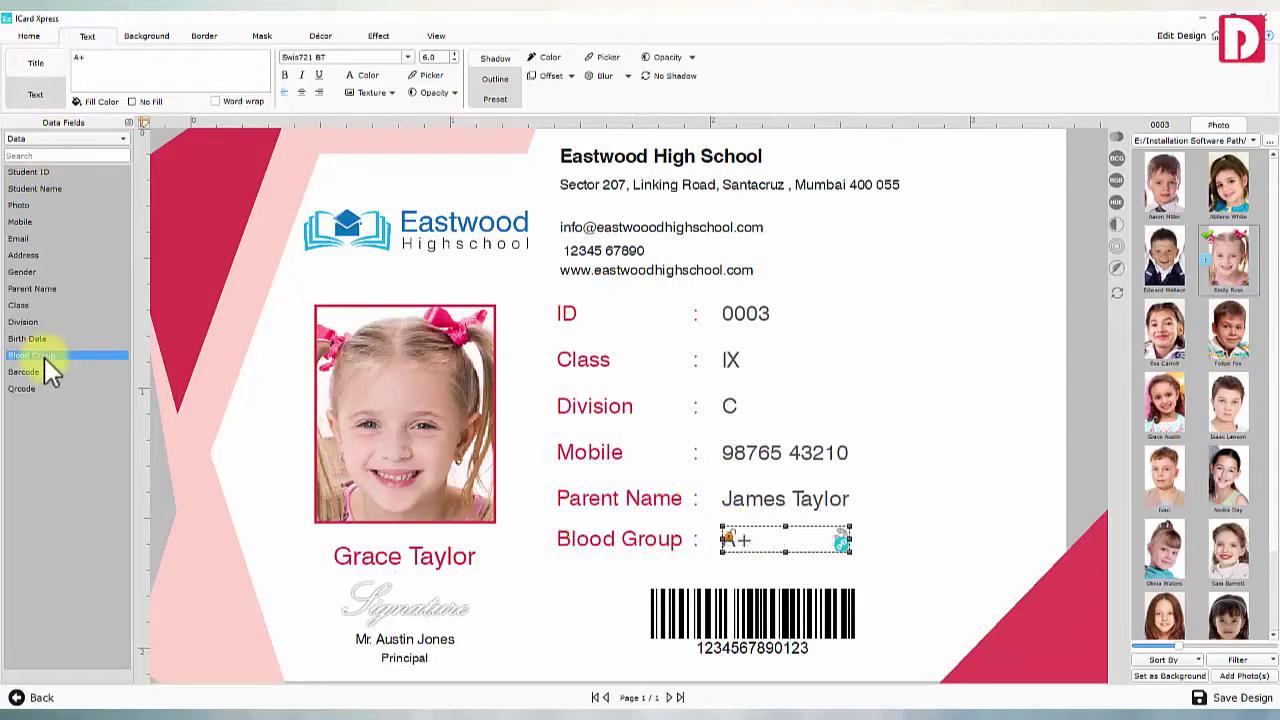
{"action": "left_click", "coordinate": [757, 571]}
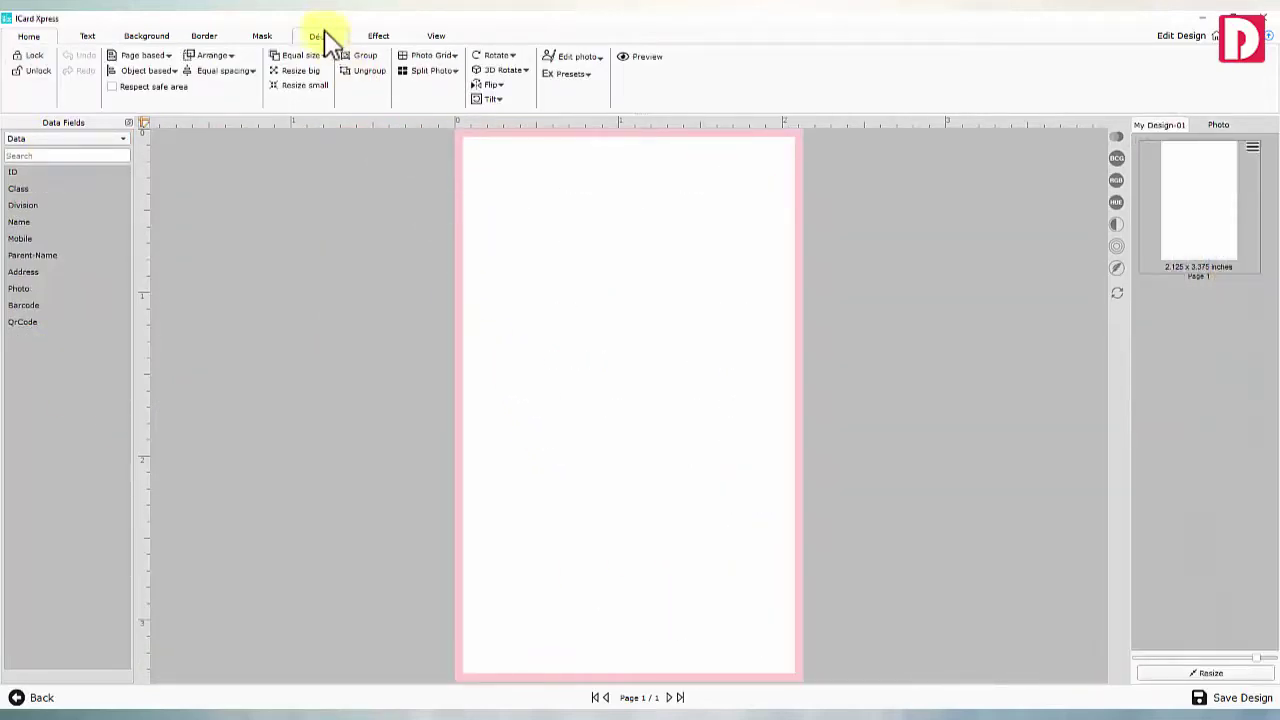
Add the SENSUS logo, a rounded corner shape and a diamond shape, then recolour the diamond
{"action": "left_click", "coordinate": [320, 36]}
{"action": "left_click", "coordinate": [492, 75]}
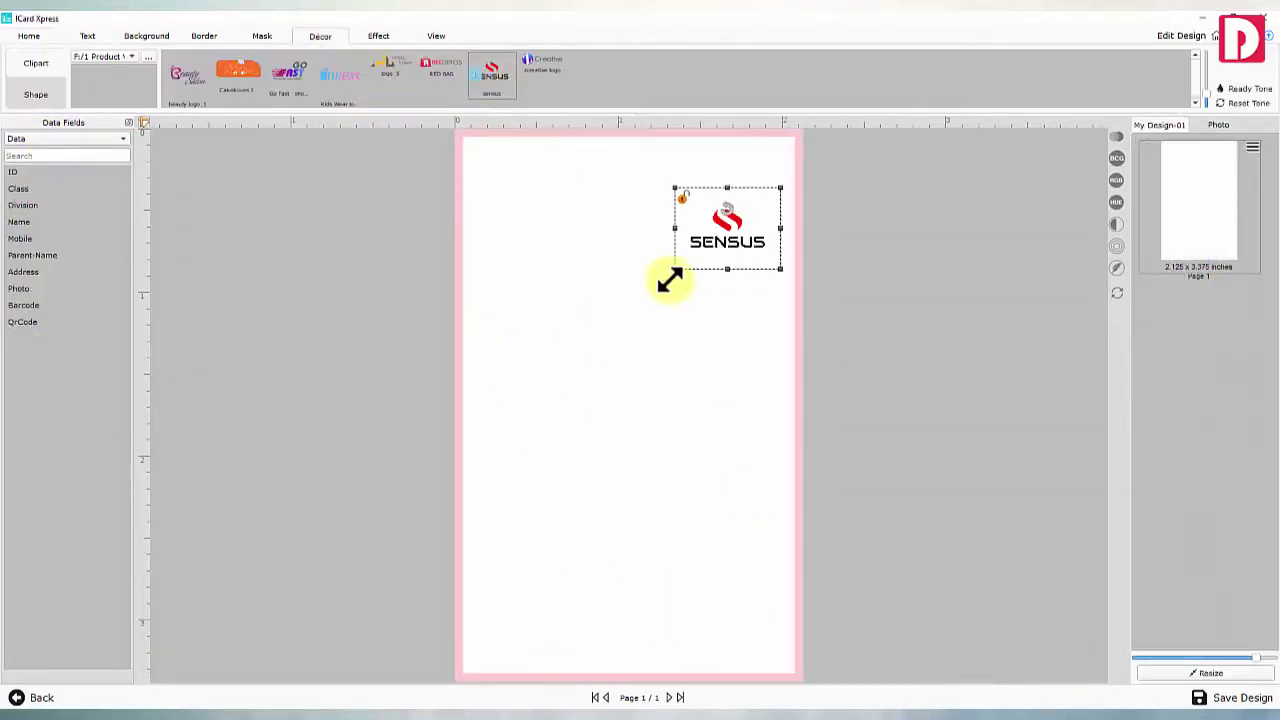
{"action": "left_click", "coordinate": [36, 94]}
{"action": "left_click_drag", "start_coordinate": [317, 60], "coordinate": [518, 225]}
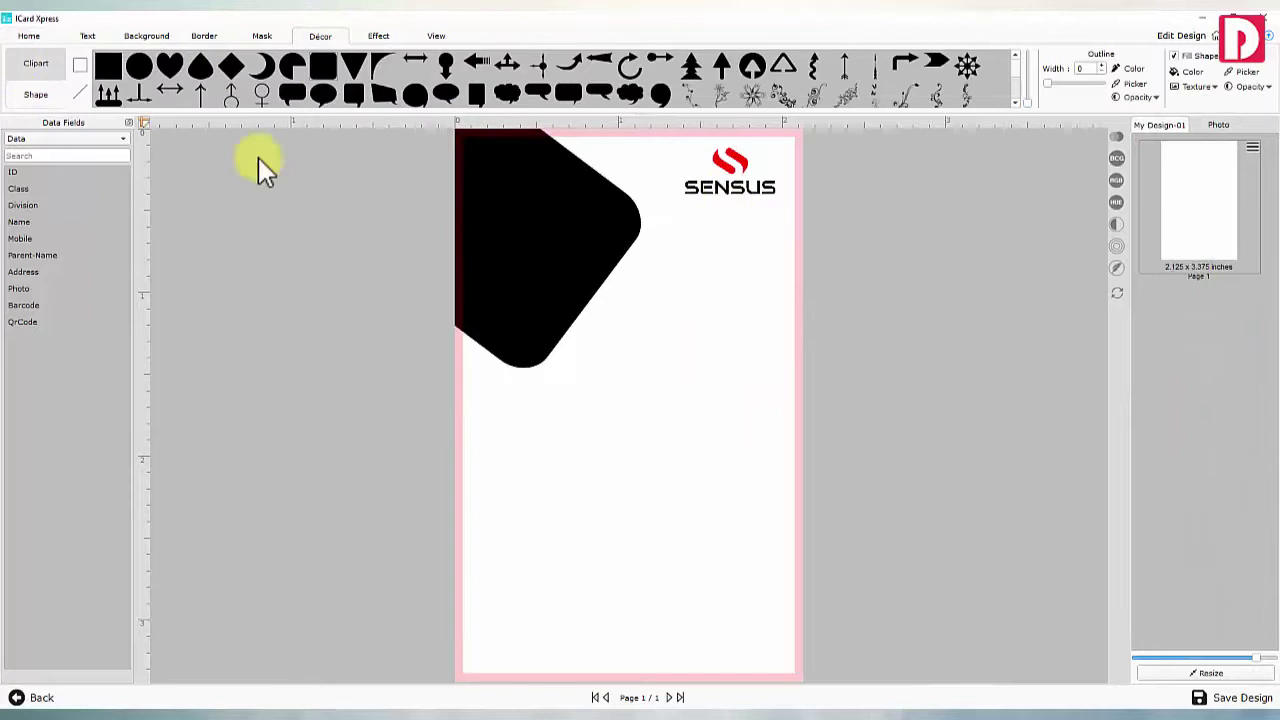
{"action": "left_click_drag", "start_coordinate": [231, 66], "coordinate": [873, 330]}
{"action": "double_click", "coordinate": [873, 330]}
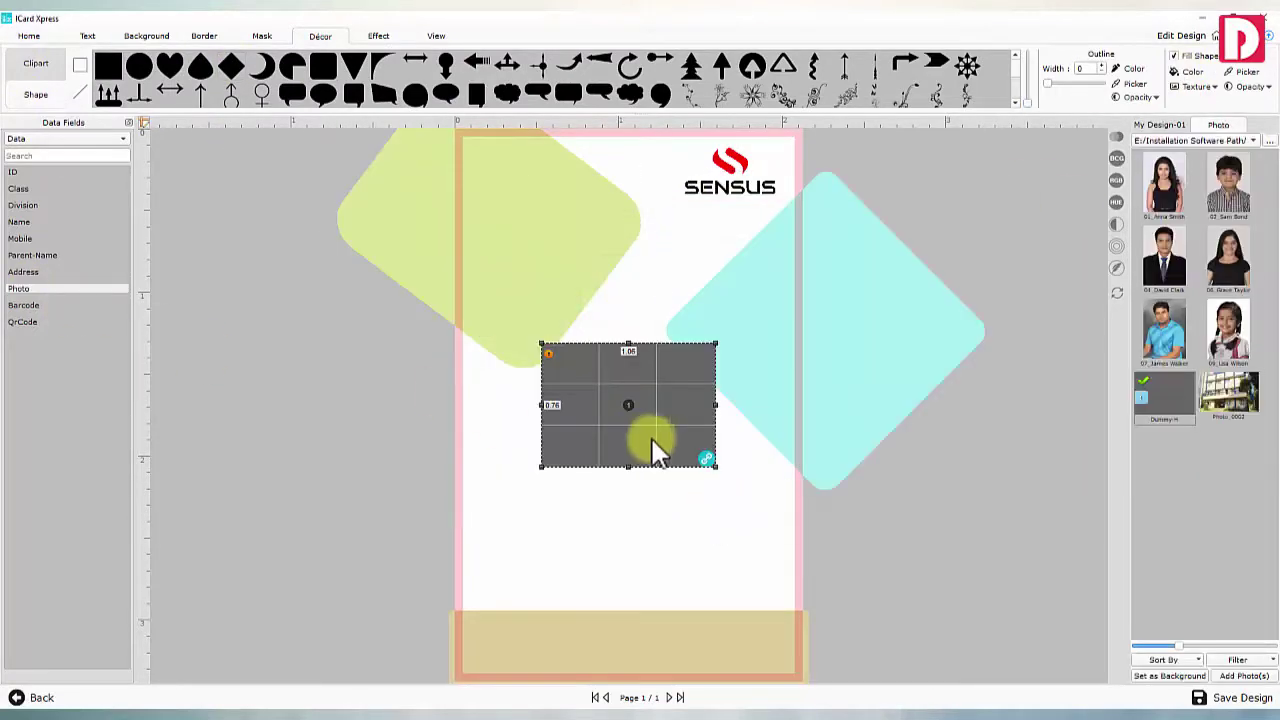
Move the photo placeholder up, add a text object, and bind the Department and Mobile rows
{"action": "left_click_drag", "start_coordinate": [652, 452], "coordinate": [663, 348]}
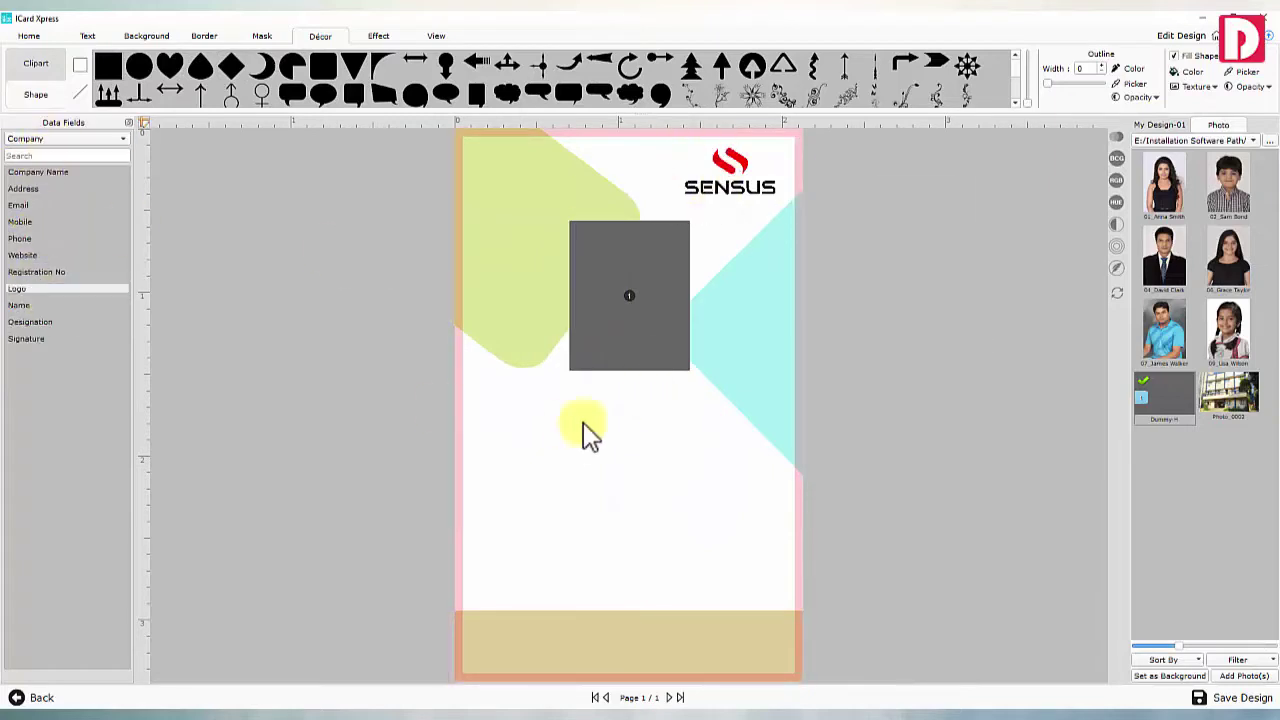
{"action": "left_click", "coordinate": [87, 36]}
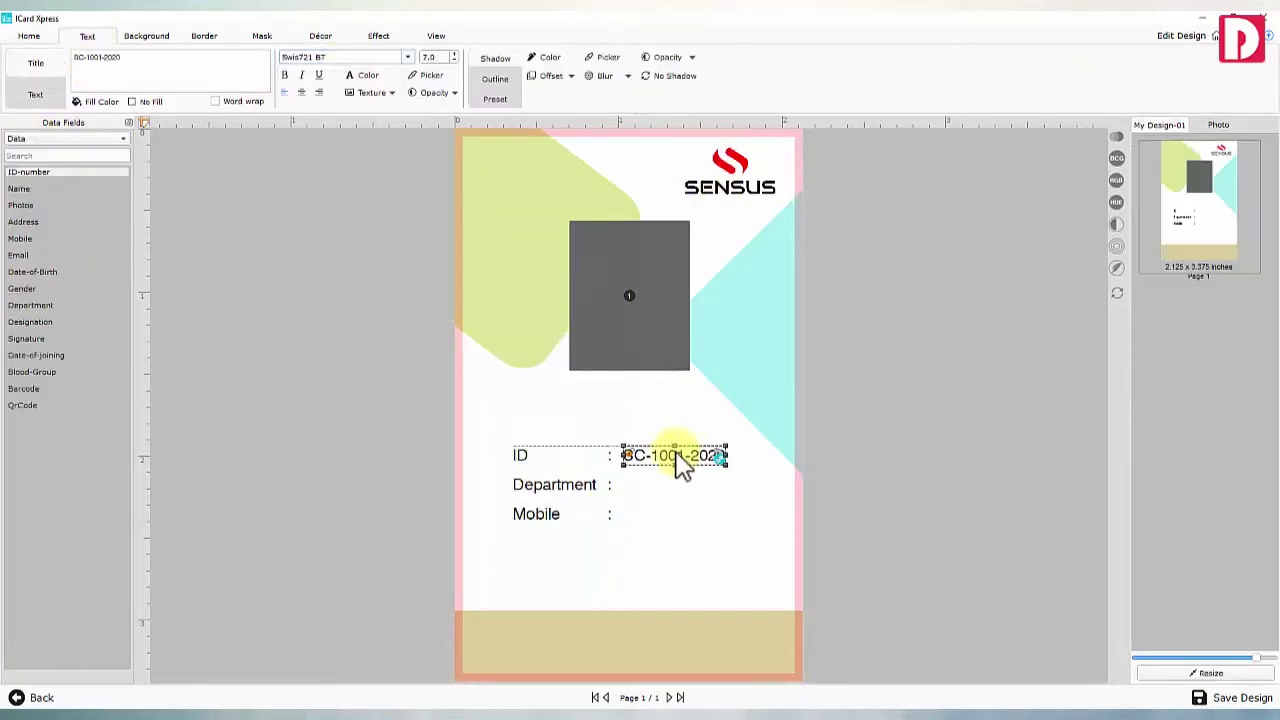
{"action": "left_click_drag", "start_coordinate": [680, 465], "coordinate": [677, 520]}
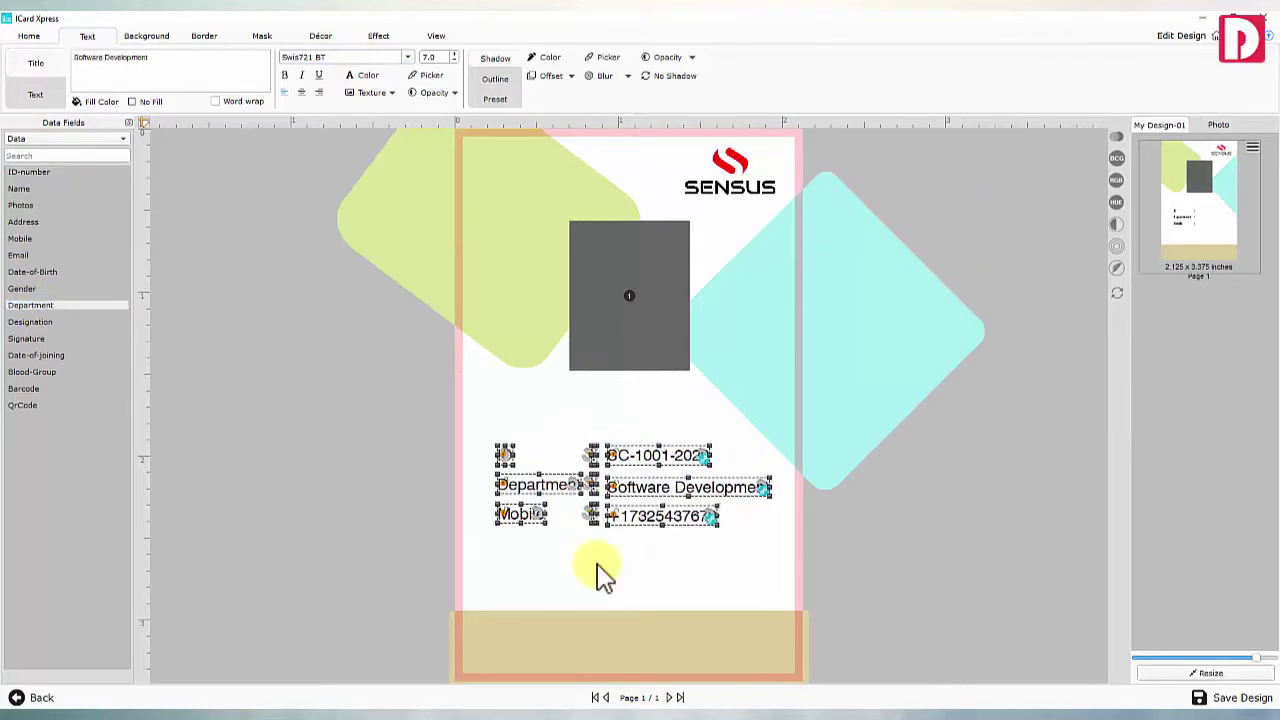
{"action": "double_click", "coordinate": [19, 190]}
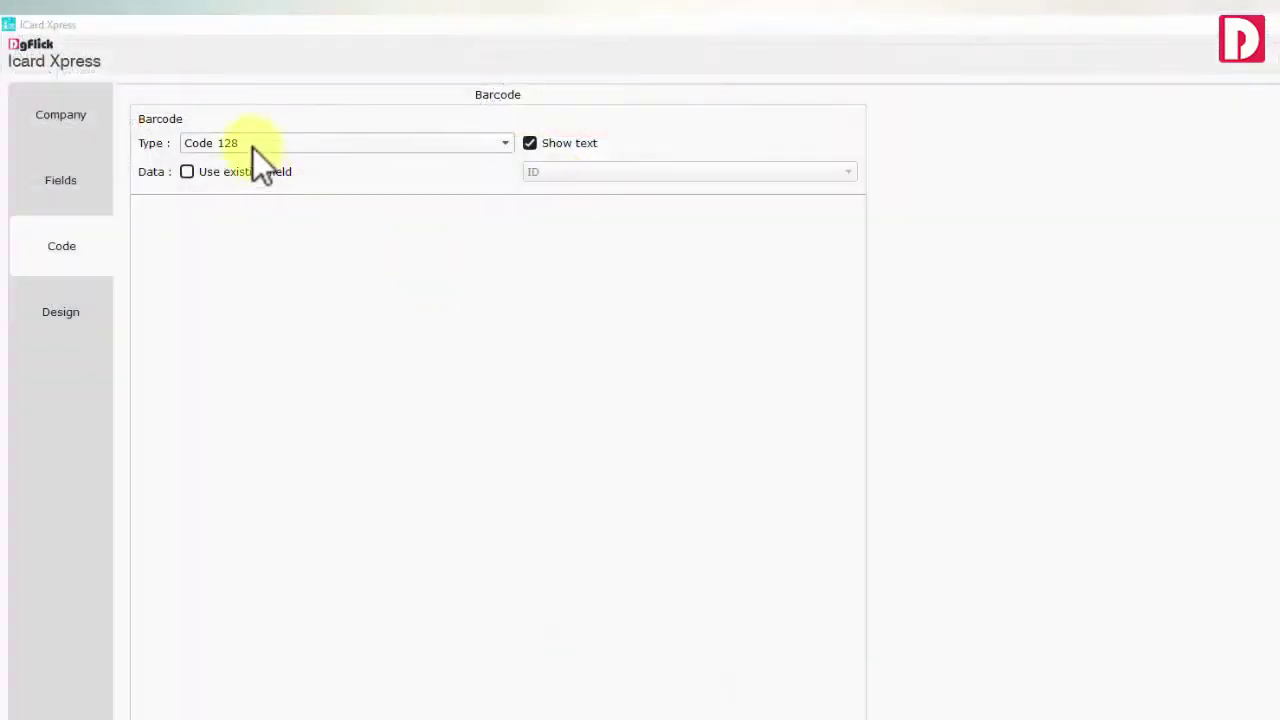
Choose Code 39 as the barcode type and leave QR code encryption switched off
{"action": "left_click", "coordinate": [253, 145]}
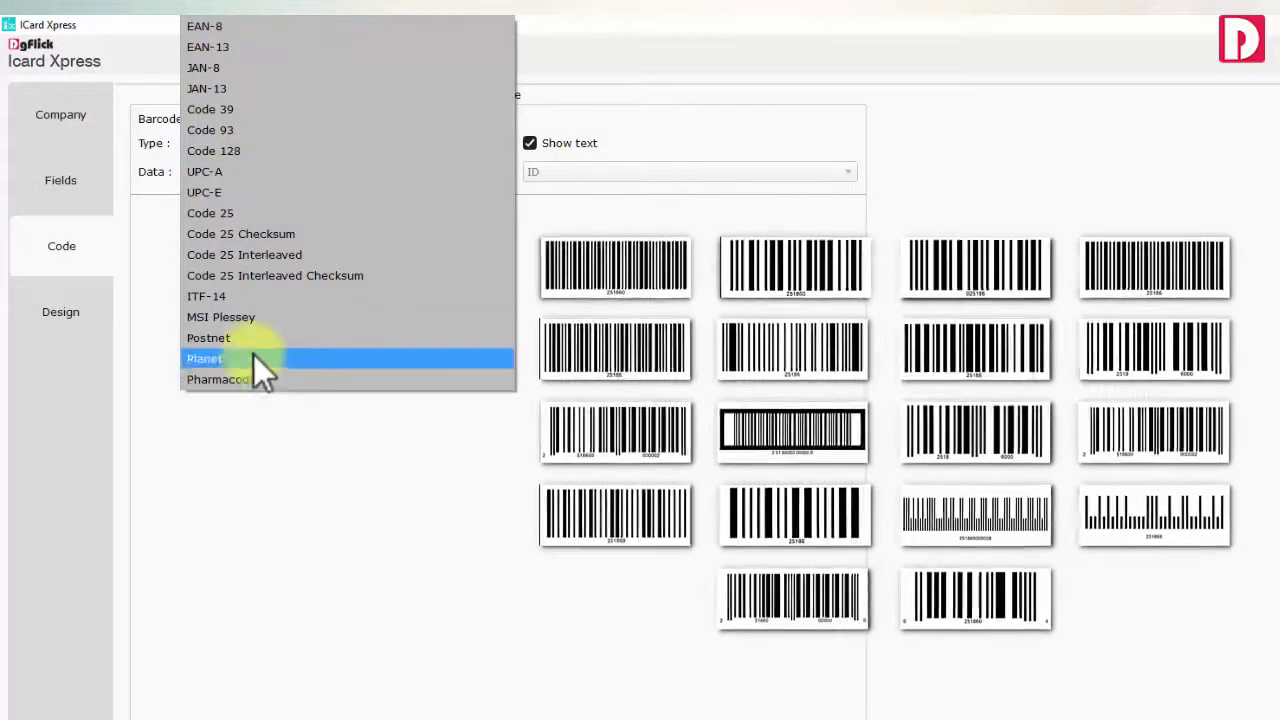
{"action": "left_click", "coordinate": [240, 112]}
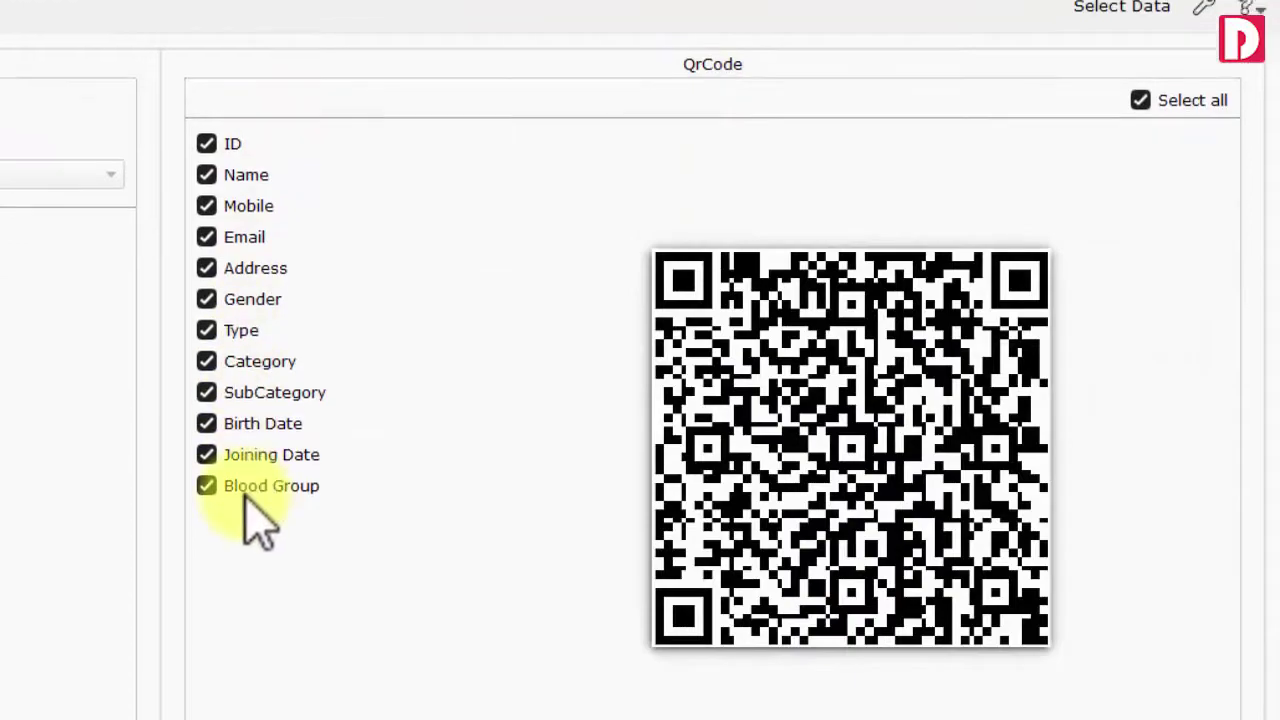
{"action": "left_click", "coordinate": [207, 590]}
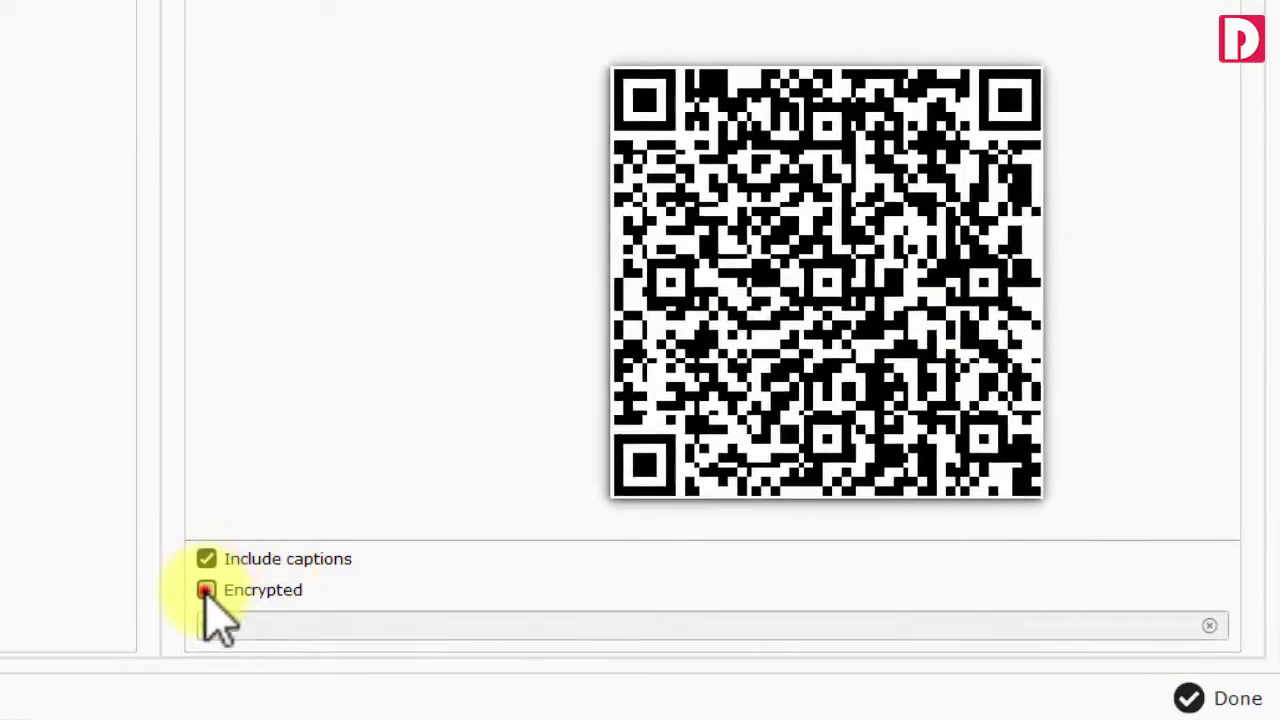
{"action": "left_click", "coordinate": [261, 625]}
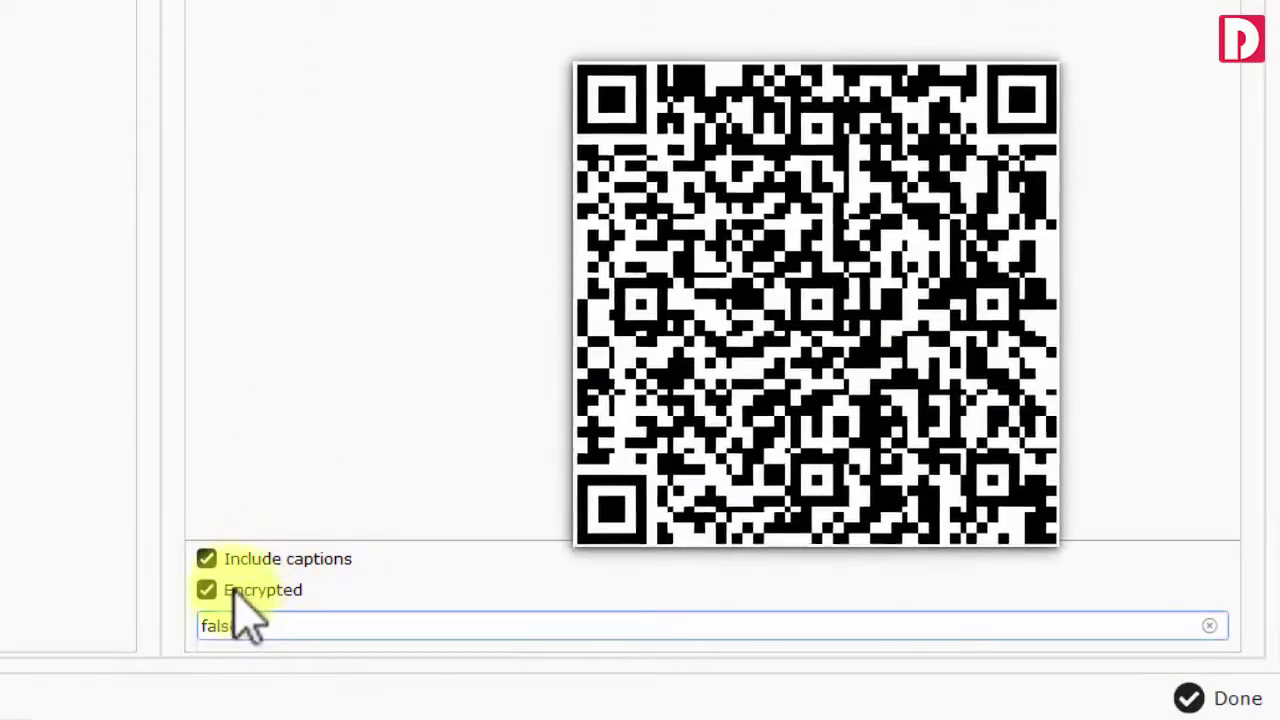
{"action": "left_click", "coordinate": [207, 590]}
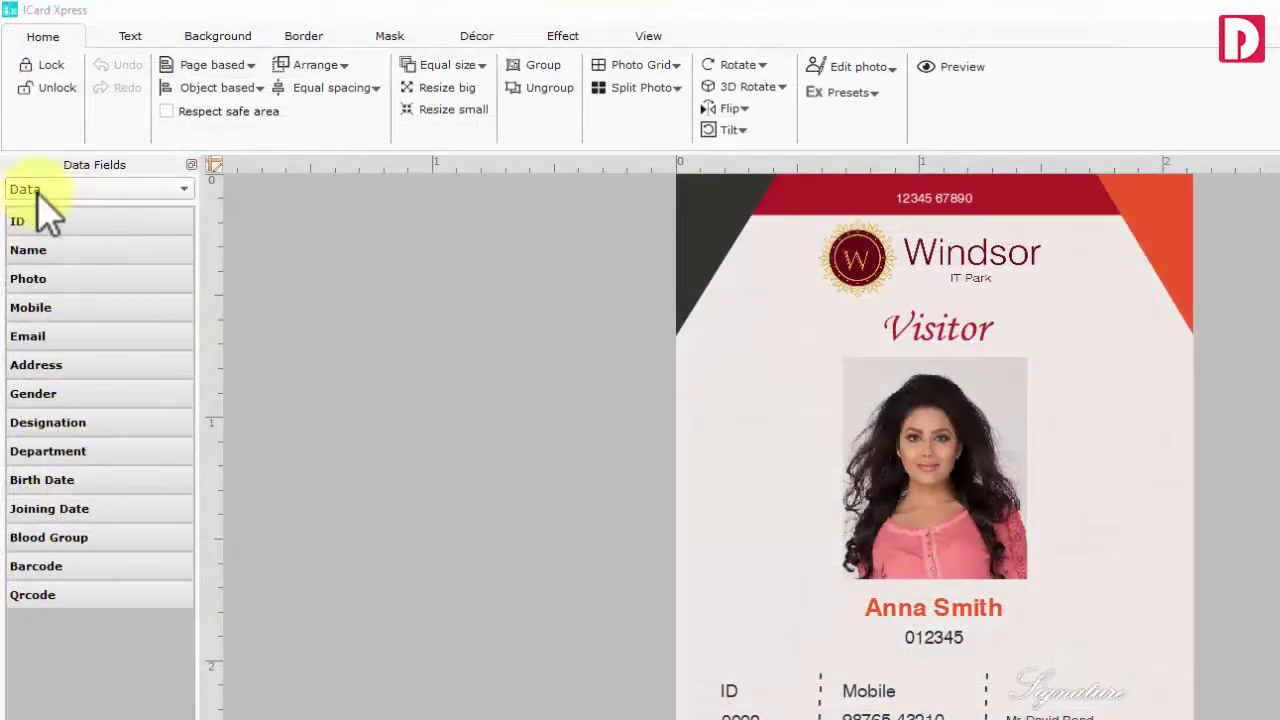
Drop student photos into all remaining Photo cells, then add a new Sensus Company record
{"action": "left_click", "coordinate": [38, 192]}
{"action": "left_click", "coordinate": [45, 222]}
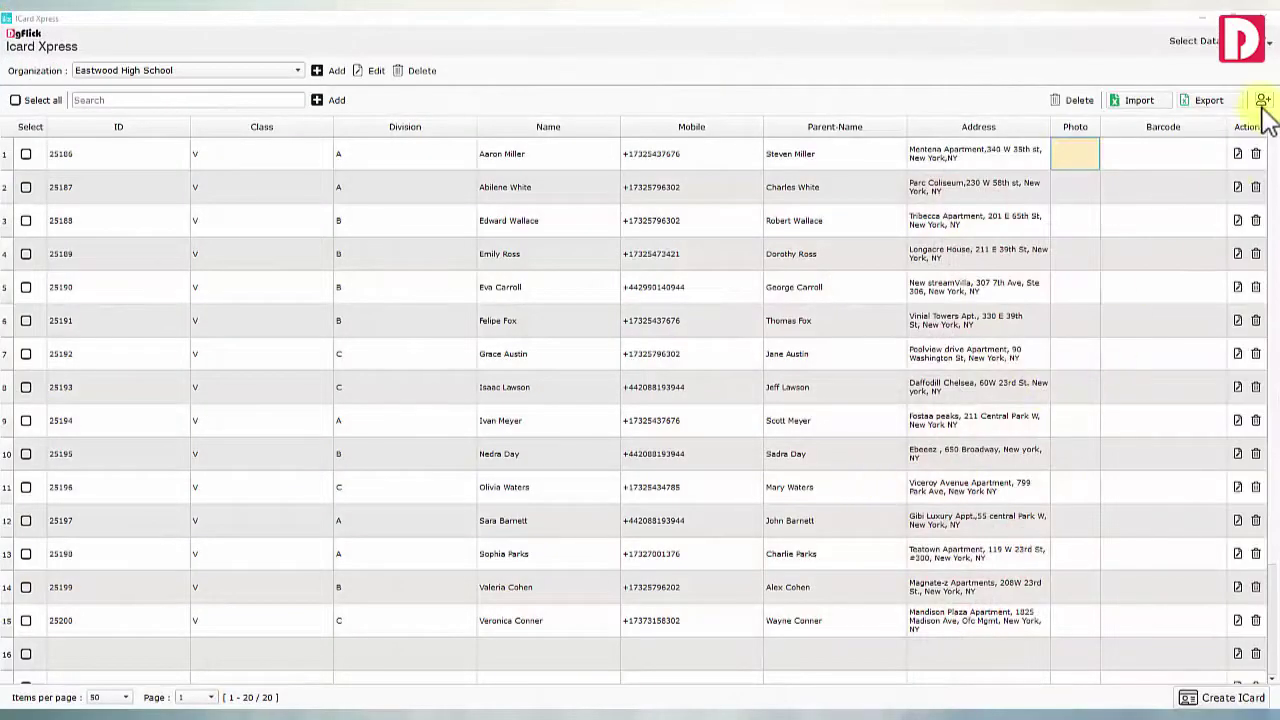
{"action": "left_click", "coordinate": [1262, 100]}
{"action": "left_click_drag", "start_coordinate": [1118, 172], "coordinate": [902, 153]}
{"action": "left_click_drag", "start_coordinate": [1189, 172], "coordinate": [902, 187]}
{"action": "left_click_drag", "start_coordinate": [1118, 255], "coordinate": [902, 220]}
{"action": "left_click_drag", "start_coordinate": [1189, 258], "coordinate": [918, 272]}
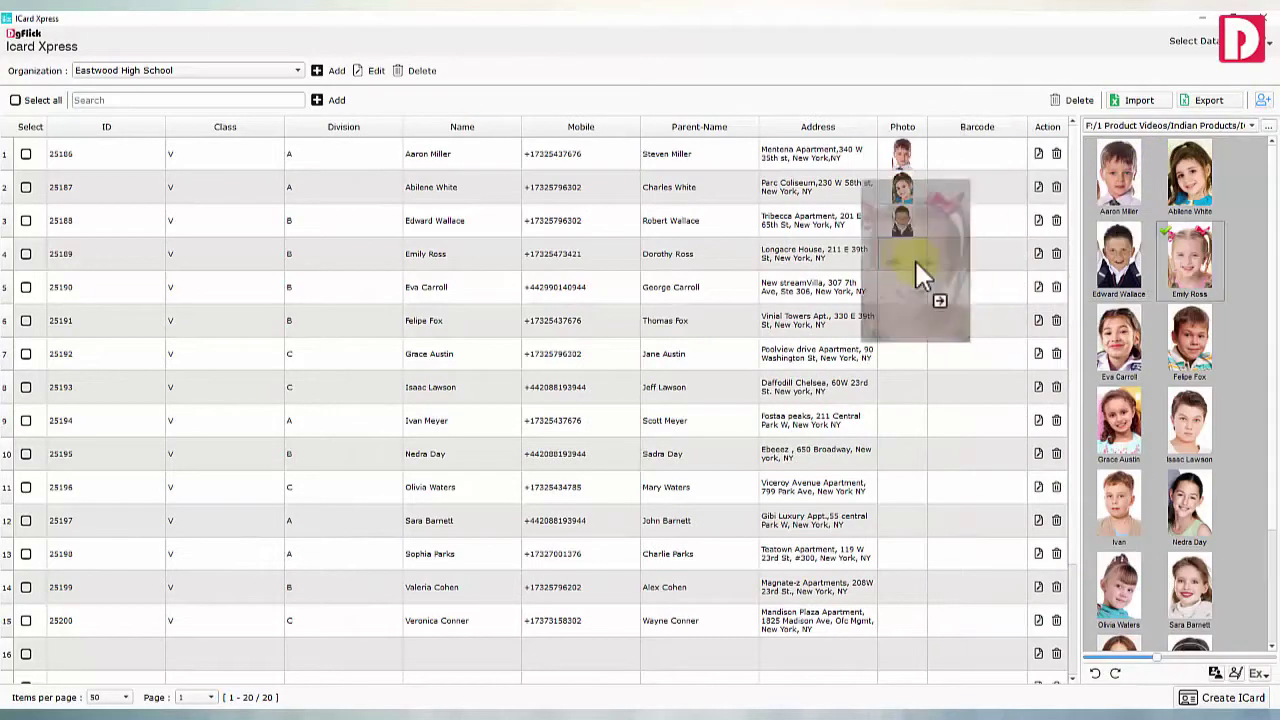
{"action": "left_click_drag", "start_coordinate": [1085, 342], "coordinate": [906, 655]}
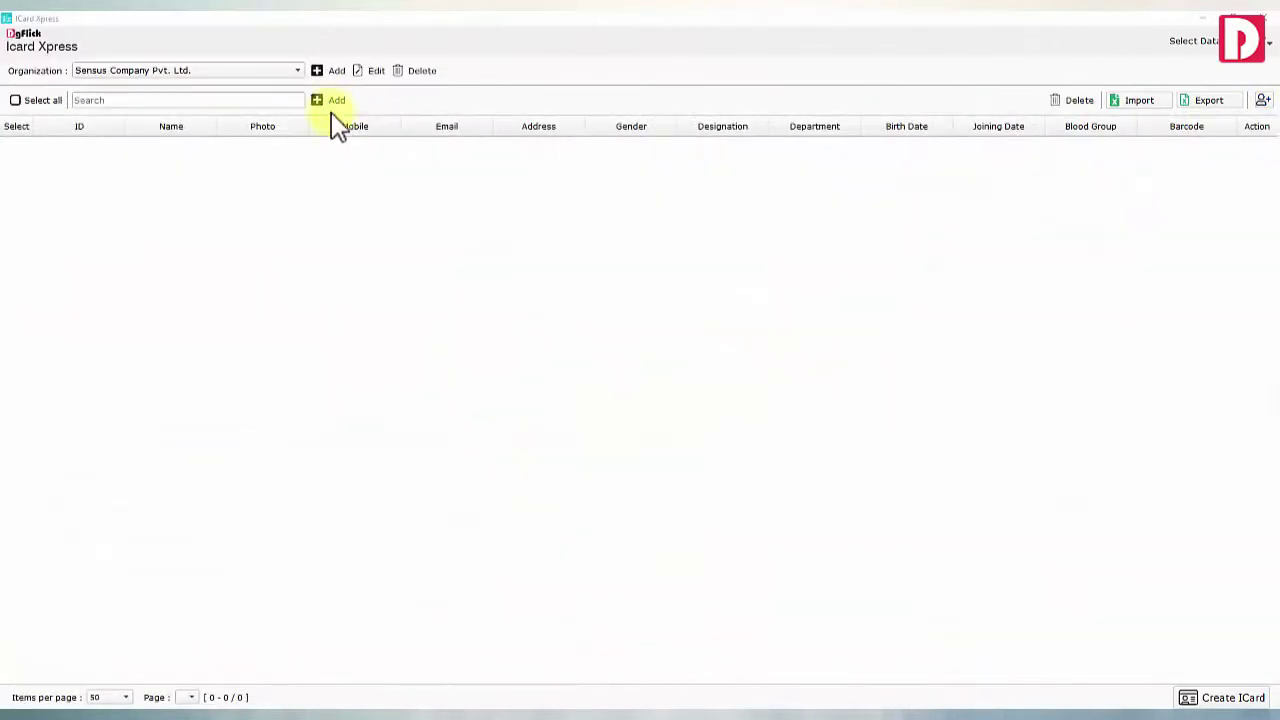
{"action": "left_click", "coordinate": [334, 100]}
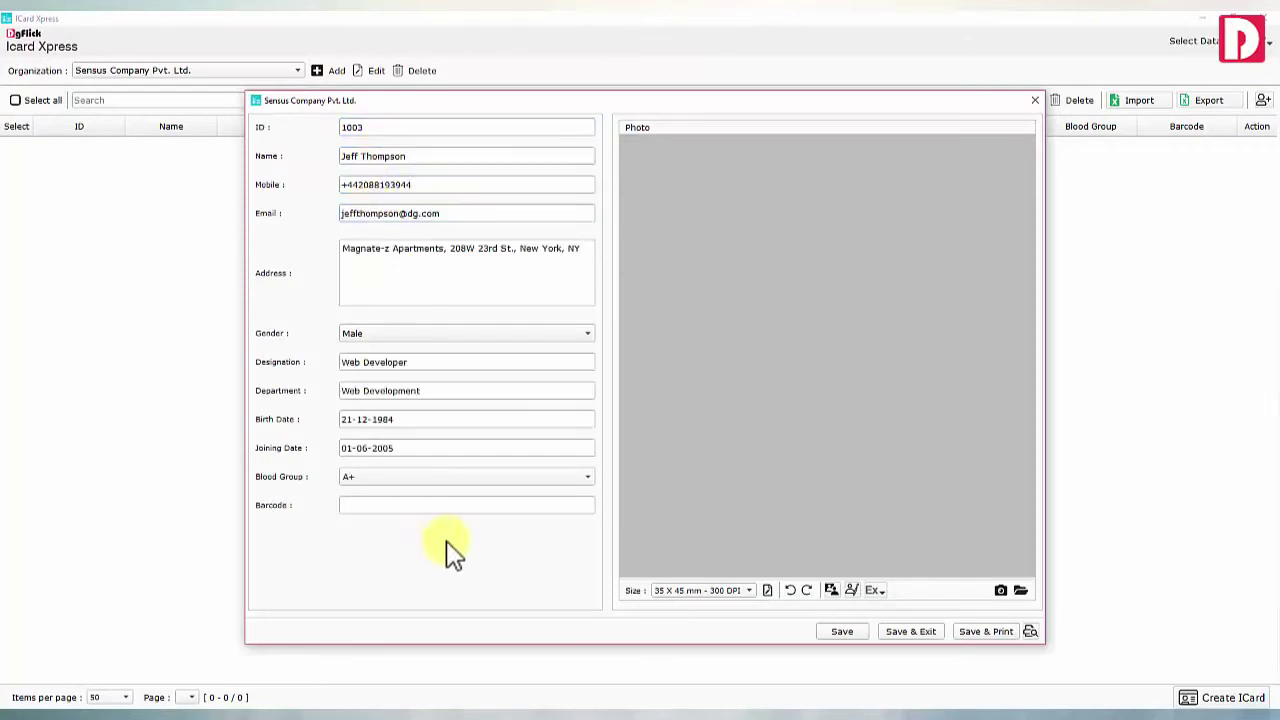
Capture a camera photo for record 1003 and reposition it within the crop frame
{"action": "left_click", "coordinate": [999, 591]}
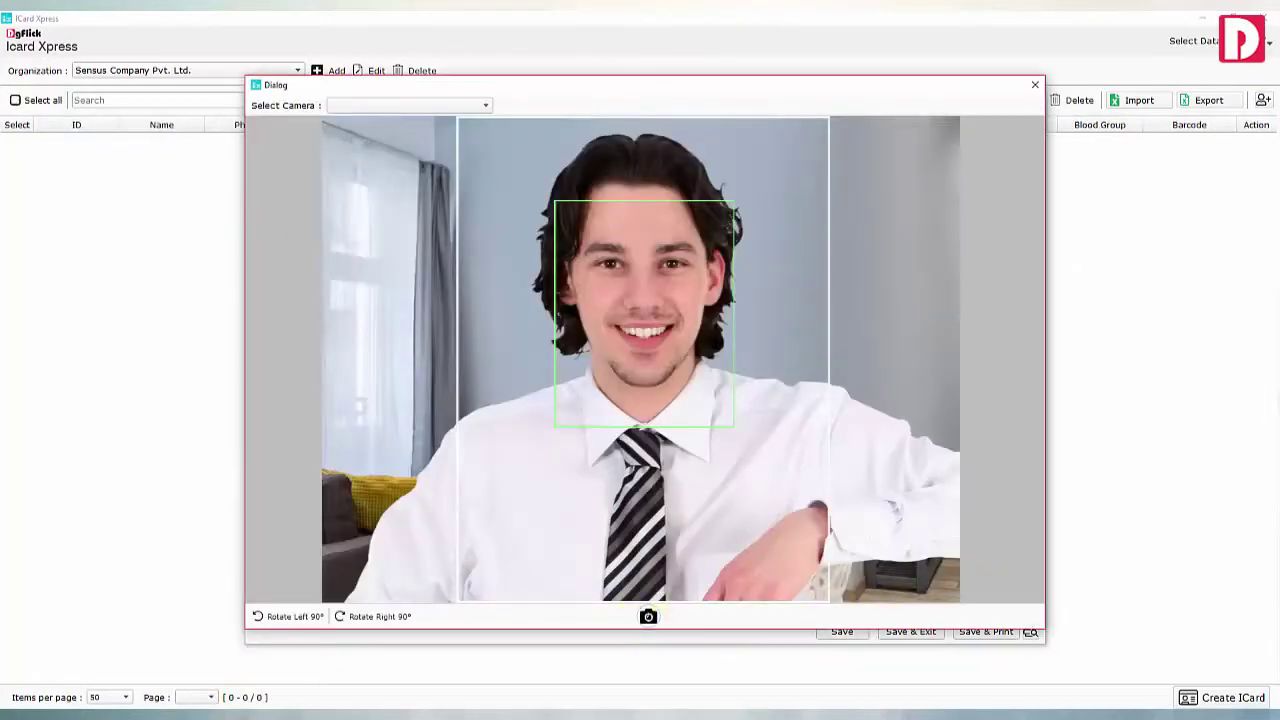
{"action": "left_click", "coordinate": [1034, 86]}
{"action": "left_click_drag", "start_coordinate": [806, 400], "coordinate": [815, 335]}
{"action": "left_click", "coordinate": [872, 590]}
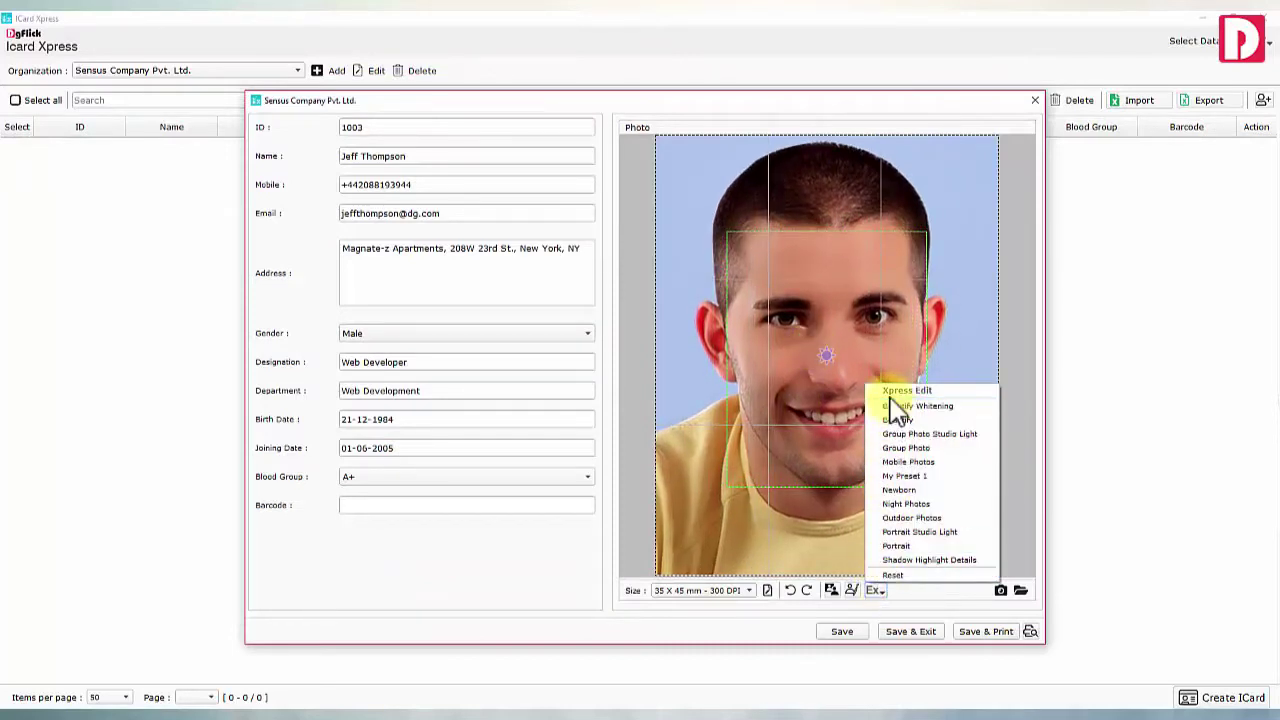
{"action": "left_click", "coordinate": [890, 398]}
Replace the portrait's blue background with light blue using tolerance 86
{"action": "left_click", "coordinate": [831, 590]}
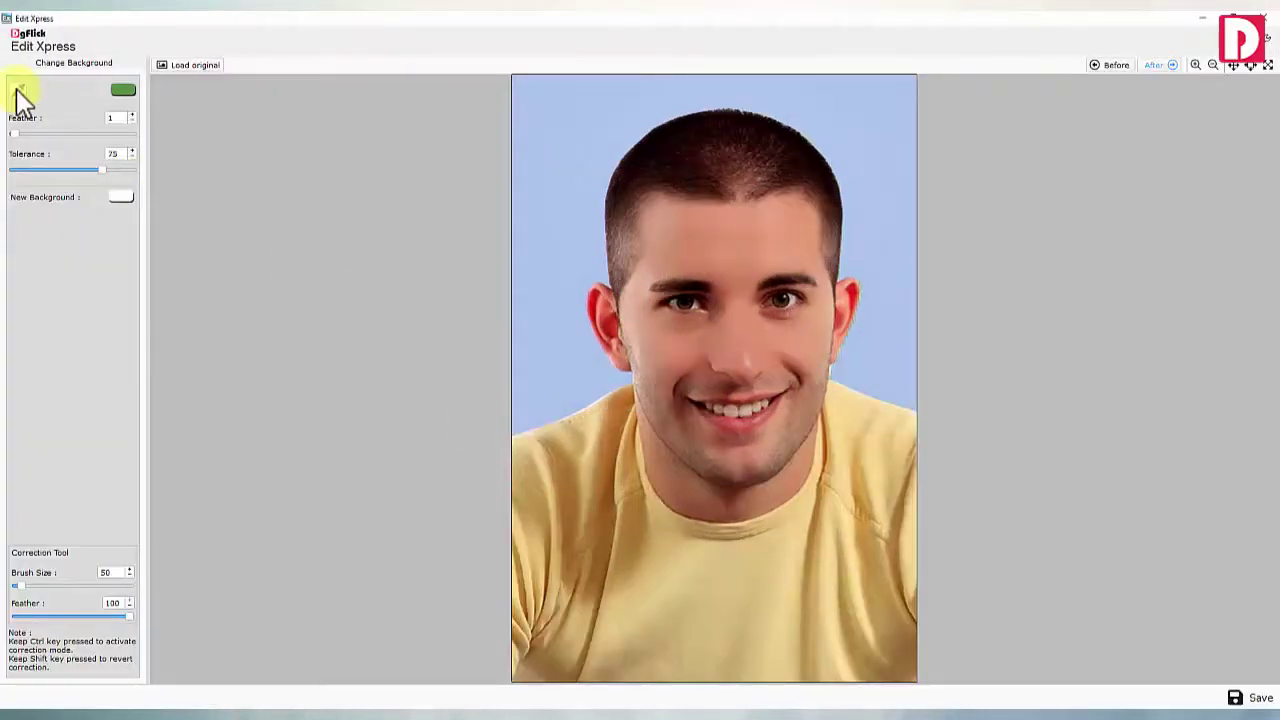
{"action": "left_click", "coordinate": [575, 235]}
{"action": "left_click_drag", "start_coordinate": [112, 168], "coordinate": [114, 169]}
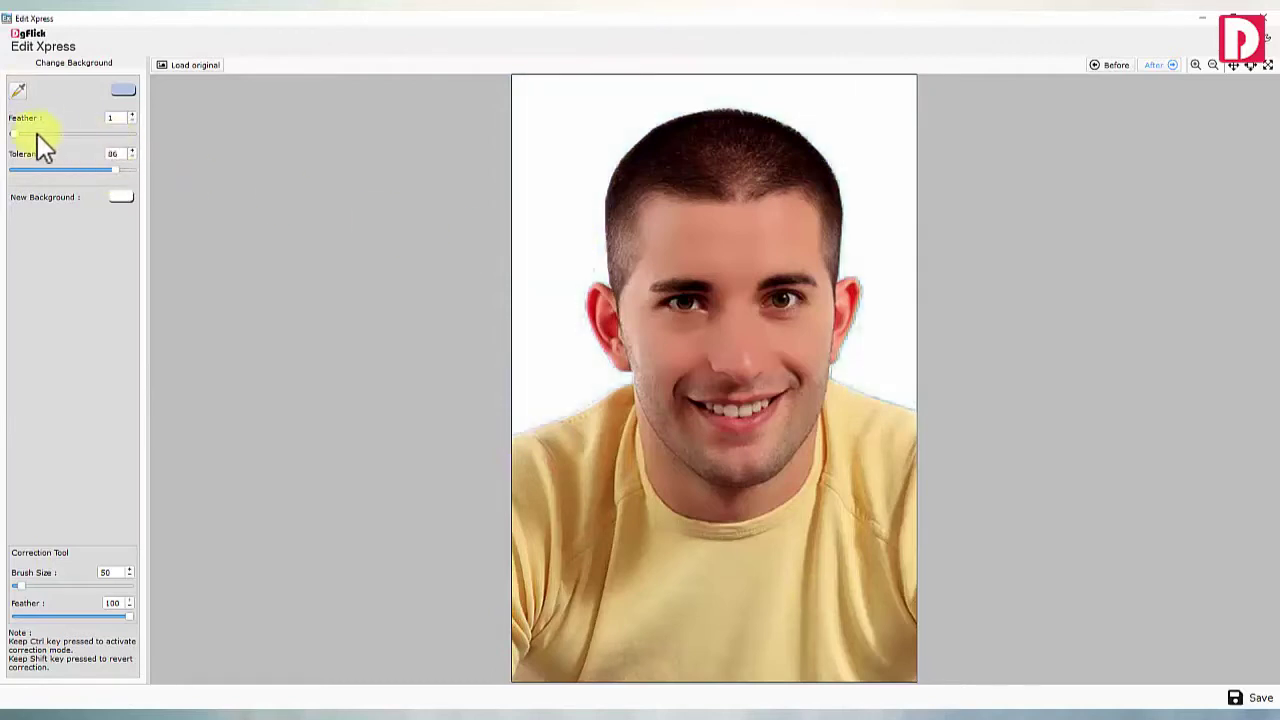
{"action": "left_click", "coordinate": [121, 197]}
{"action": "left_click", "coordinate": [714, 483]}
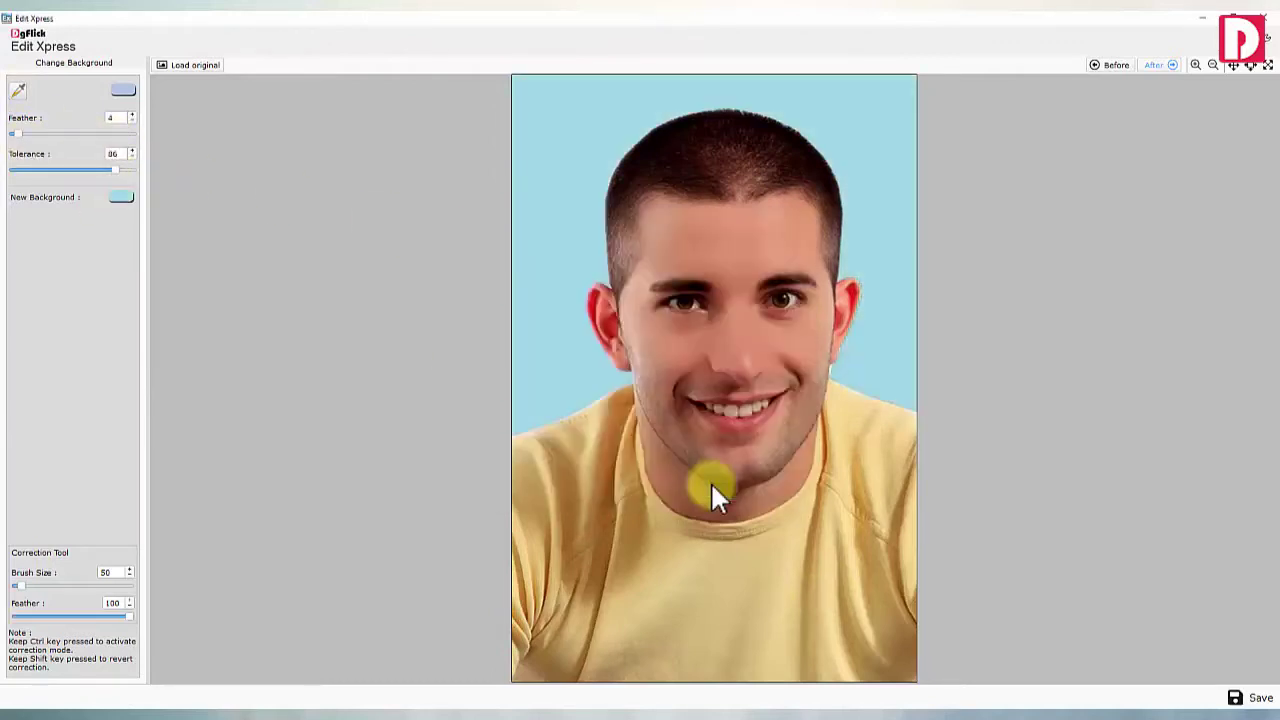
{"action": "left_click", "coordinate": [1107, 683]}
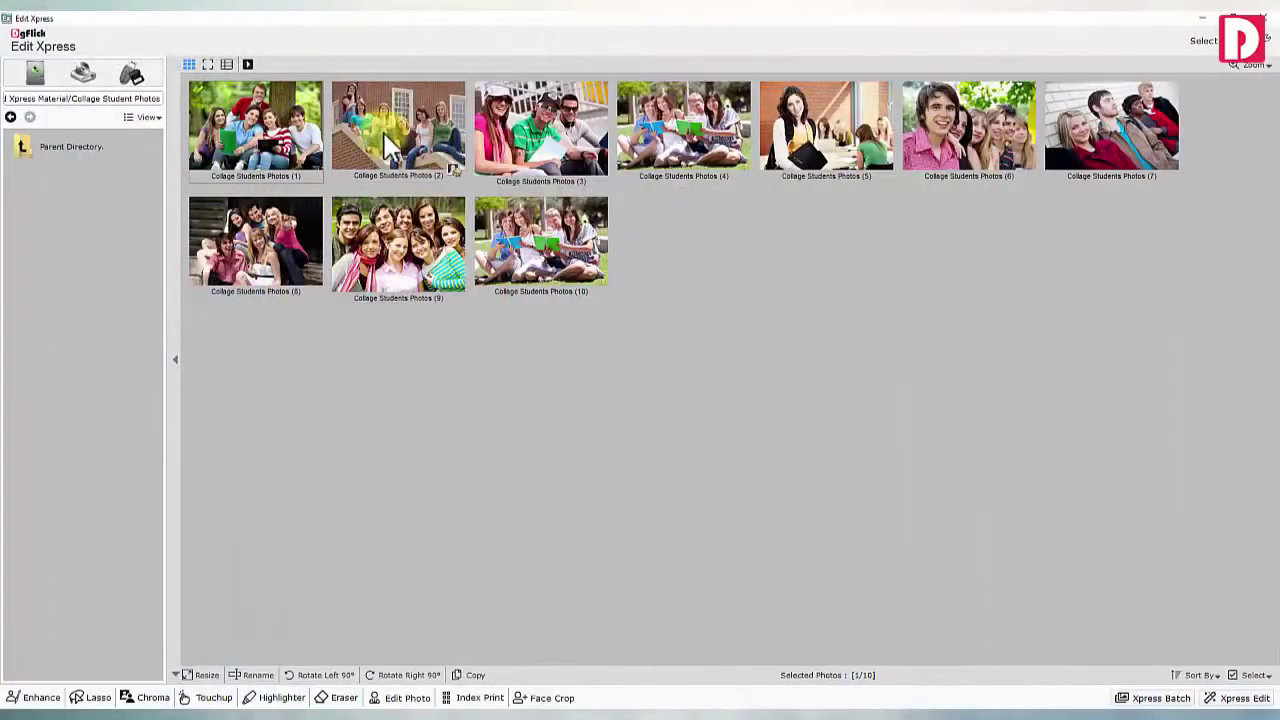
Face-crop the group photos with the face area size raised to 85%
{"action": "left_click", "coordinate": [546, 698]}
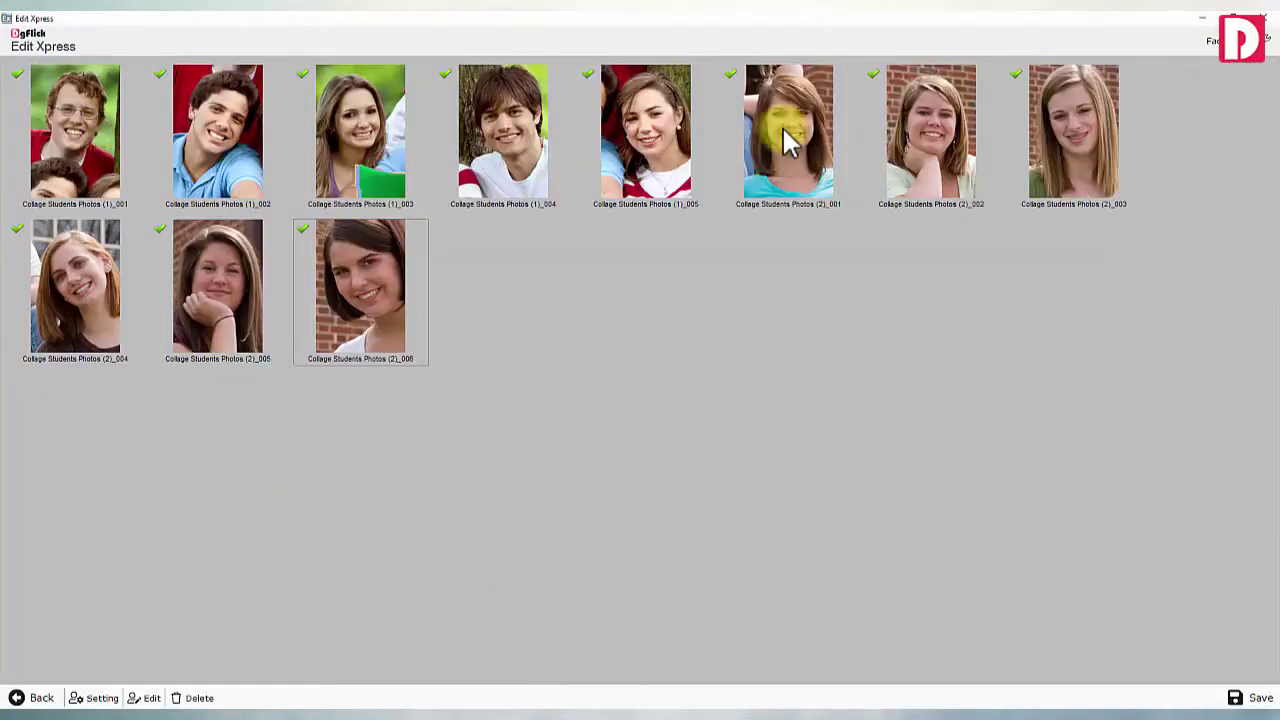
{"action": "left_click", "coordinate": [95, 698]}
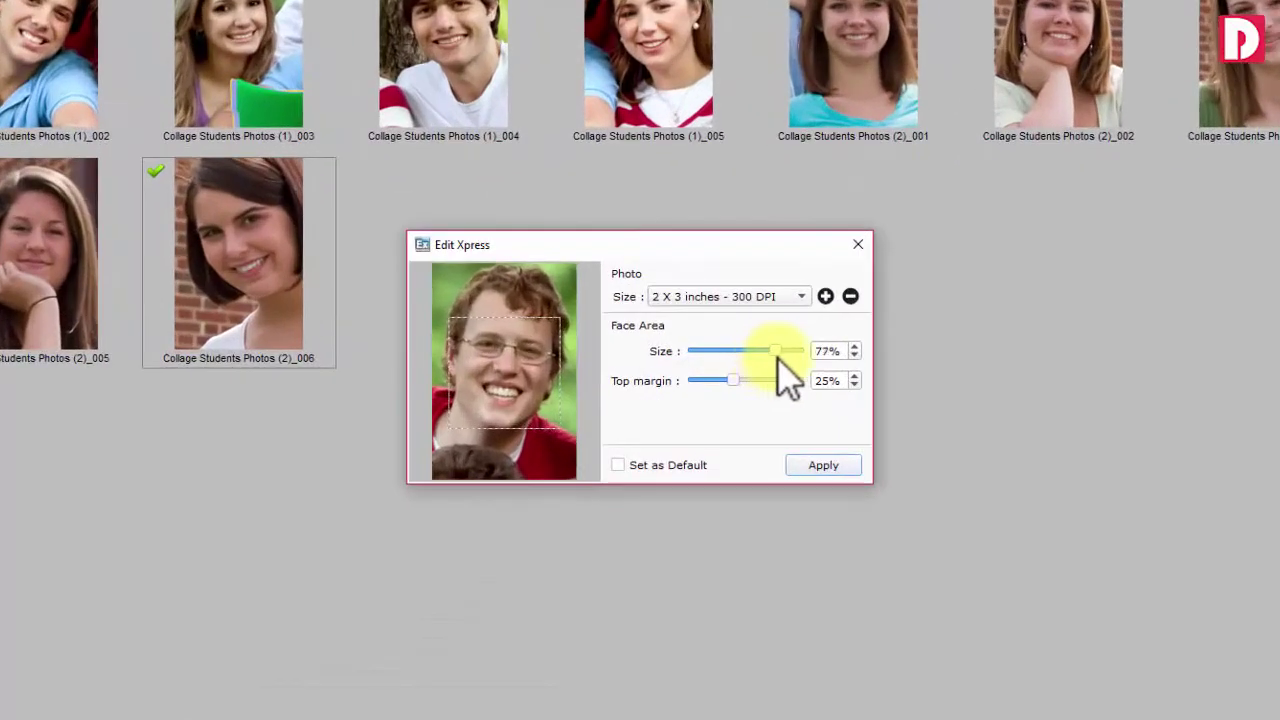
{"action": "left_click_drag", "start_coordinate": [779, 358], "coordinate": [763, 356]}
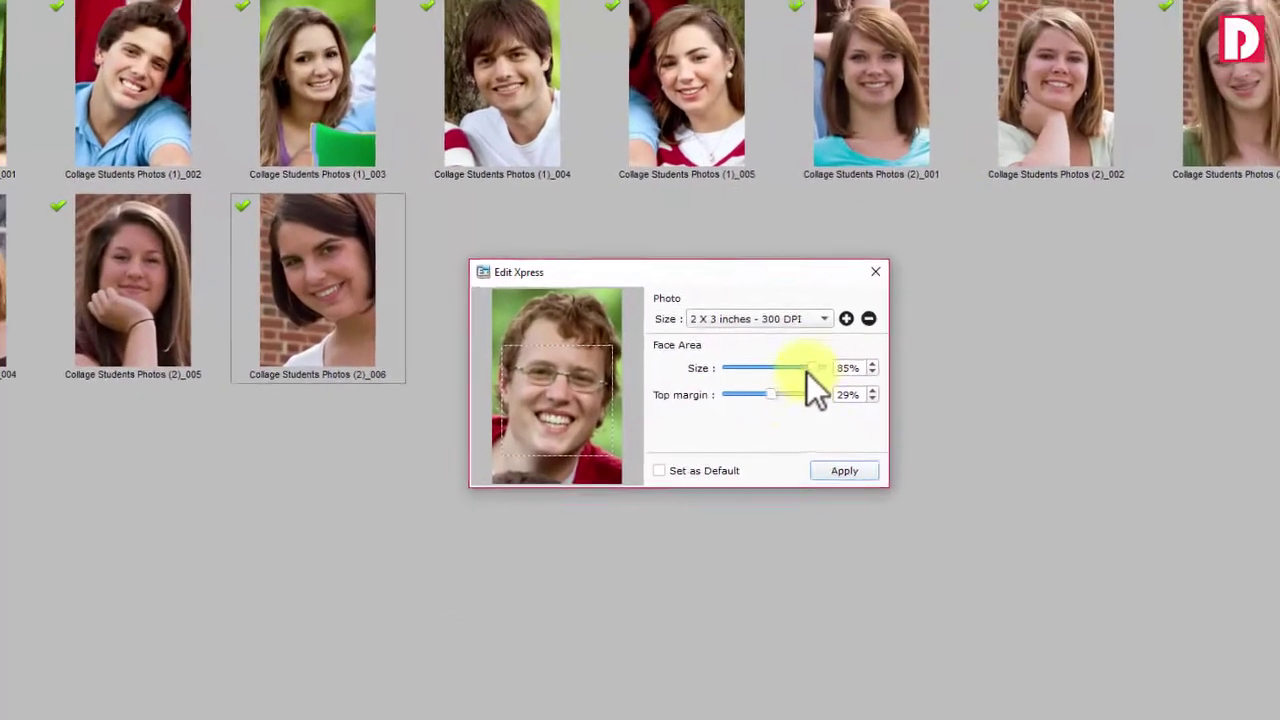
{"action": "left_click", "coordinate": [823, 465]}
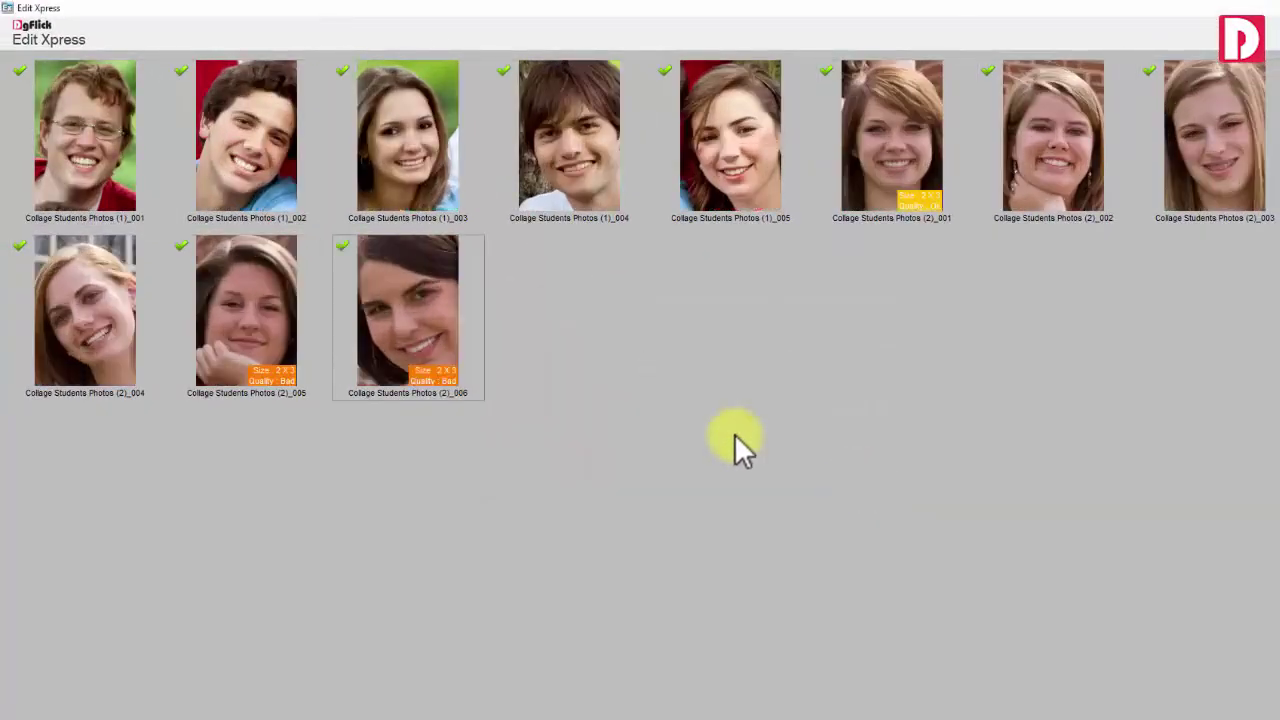
Manually shift the crop on one cropped portrait and confirm it
{"action": "left_click", "coordinate": [150, 708]}
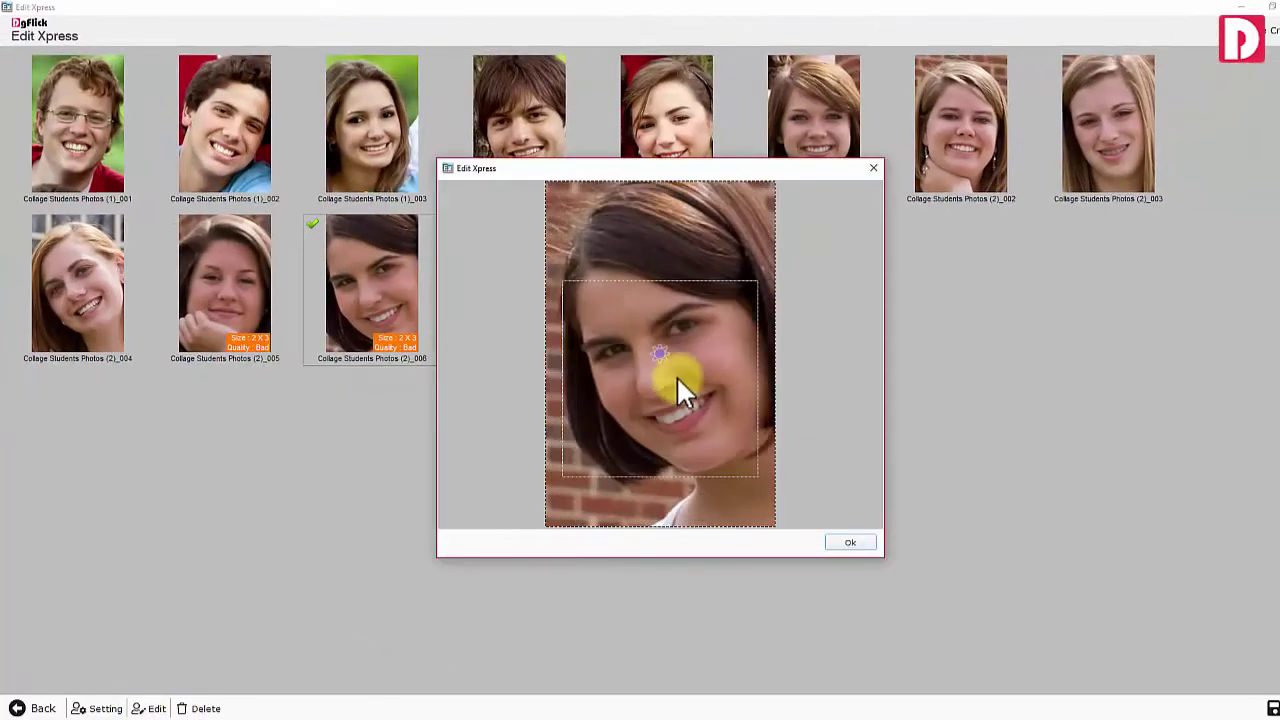
{"action": "left_click_drag", "start_coordinate": [676, 390], "coordinate": [662, 390]}
{"action": "left_click", "coordinate": [850, 541]}
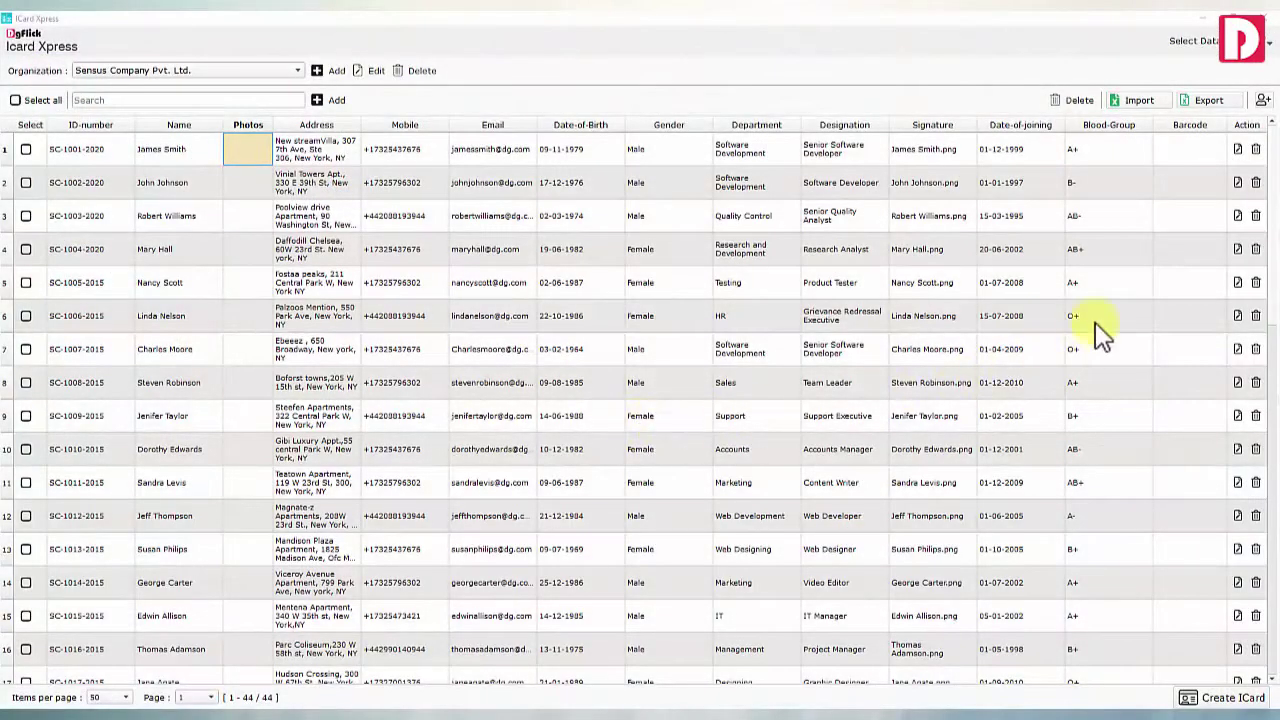
Drag employee photos into the Photos cells of rows 1, 2 and 4
{"action": "left_click", "coordinate": [1262, 101]}
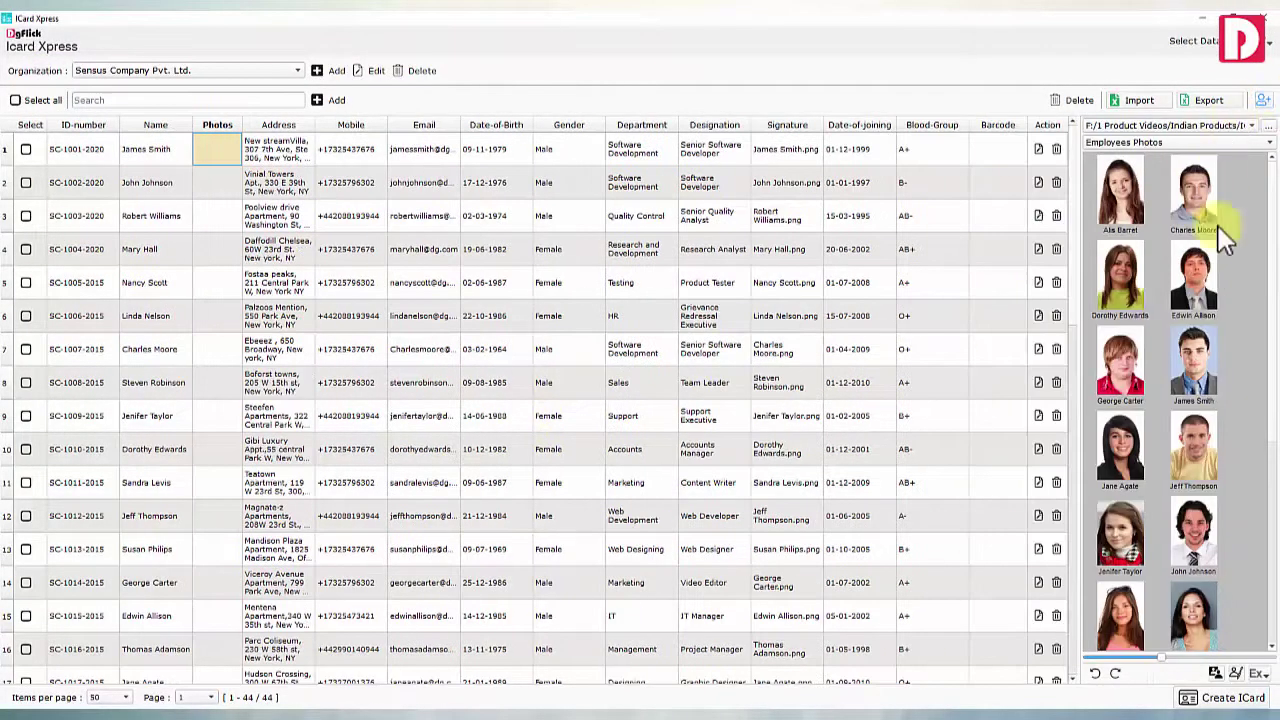
{"action": "left_click_drag", "start_coordinate": [1193, 360], "coordinate": [225, 154]}
{"action": "left_click_drag", "start_coordinate": [1193, 535], "coordinate": [220, 212]}
{"action": "scroll", "coordinate": [1190, 450], "scroll_direction": "down", "scroll_amount": 3}
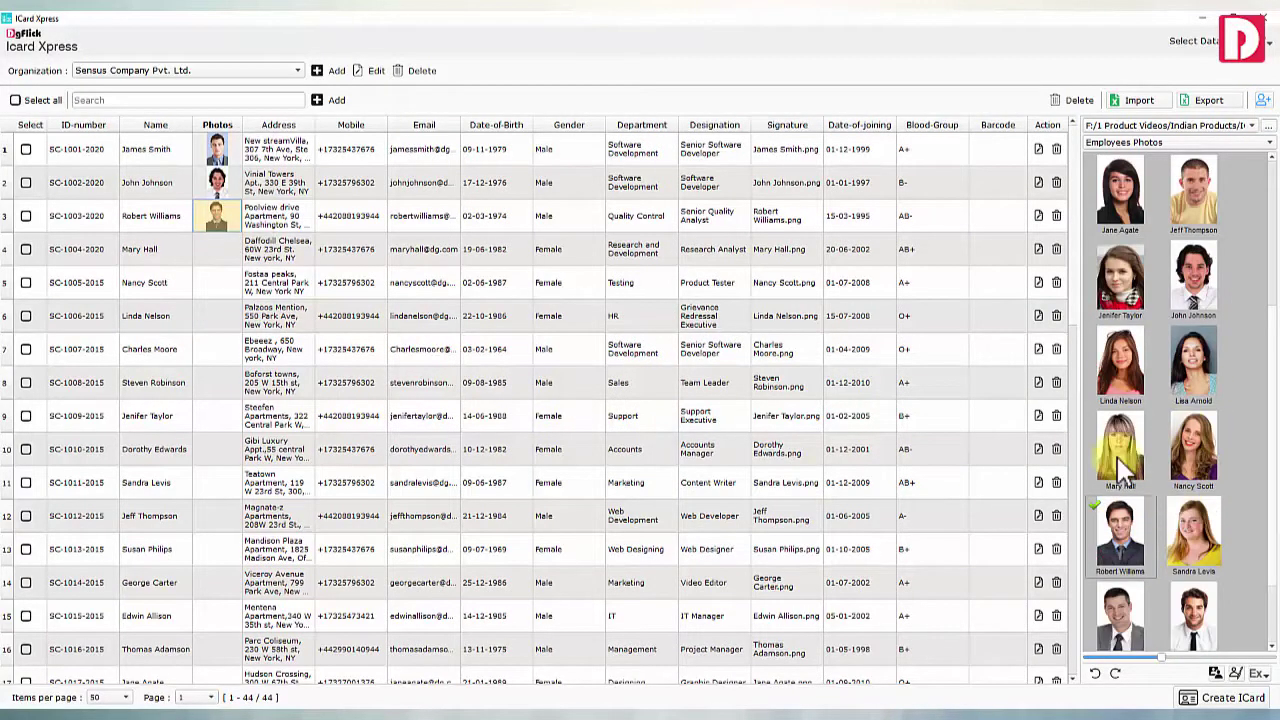
{"action": "left_click_drag", "start_coordinate": [1125, 465], "coordinate": [217, 284]}
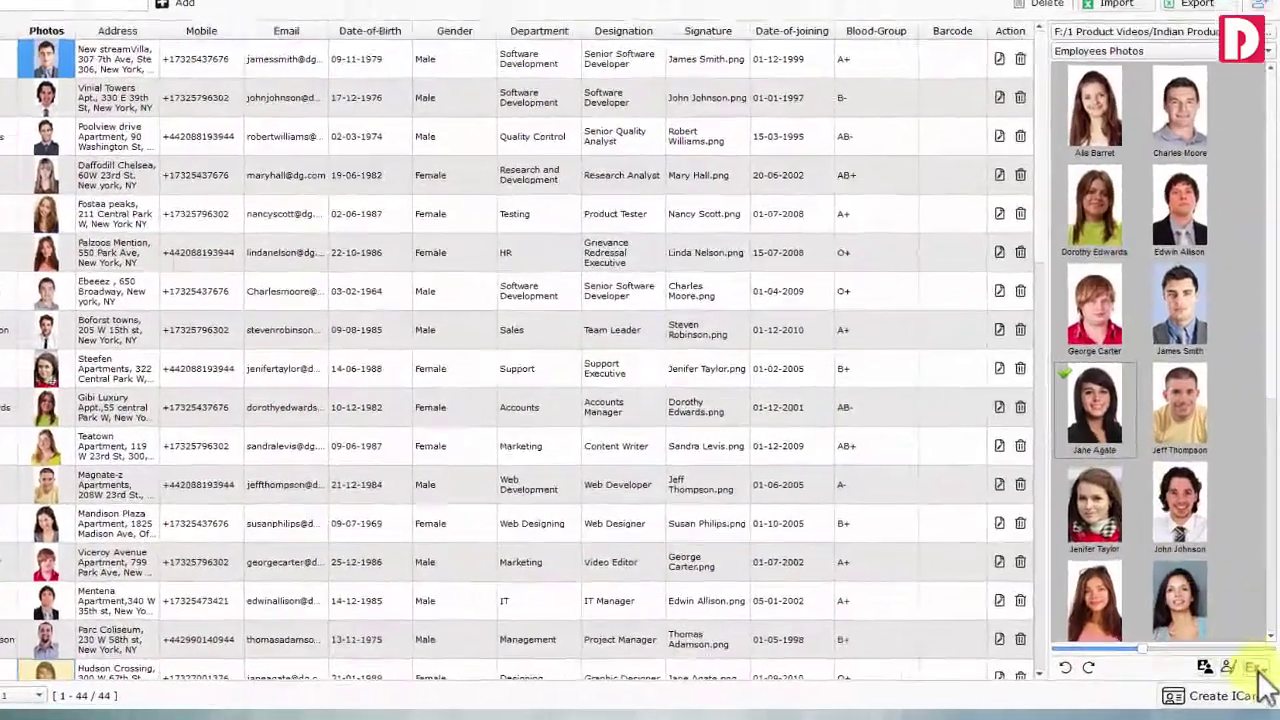
Open an employee photo in the background editor and sample its background colour
{"action": "left_click", "coordinate": [1256, 673]}
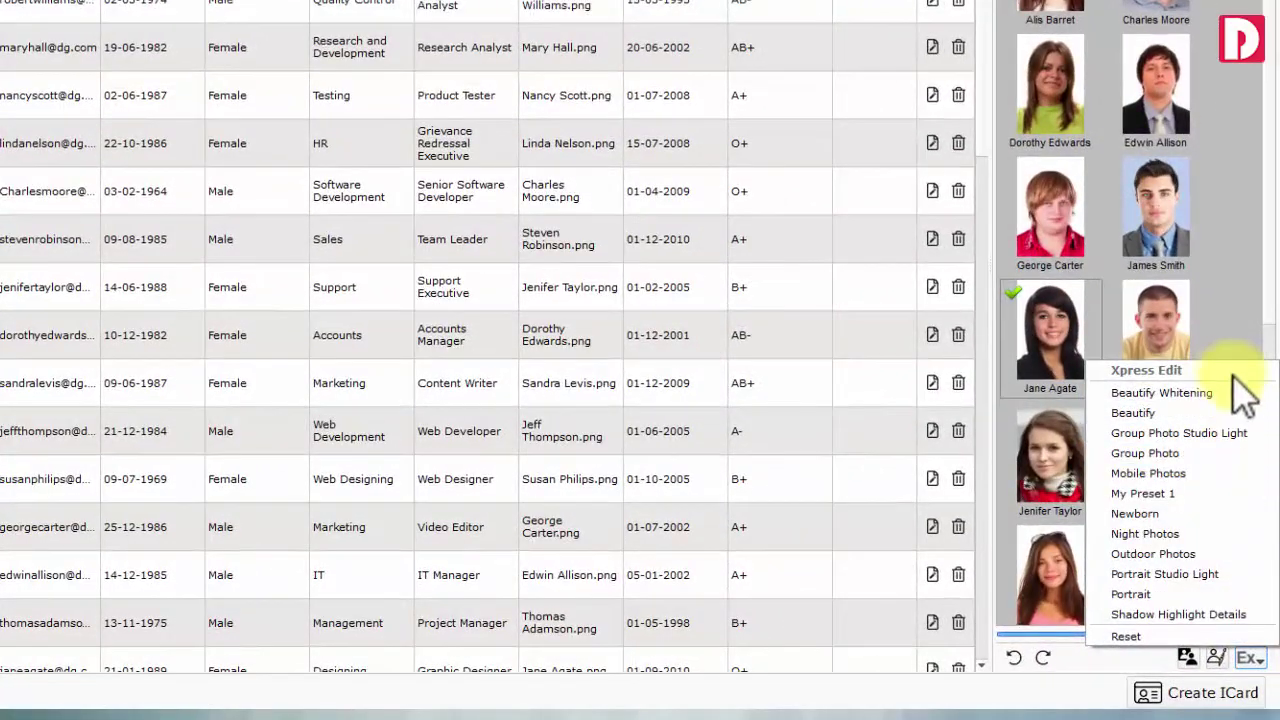
{"action": "left_click", "coordinate": [1252, 656]}
{"action": "left_click", "coordinate": [1218, 655]}
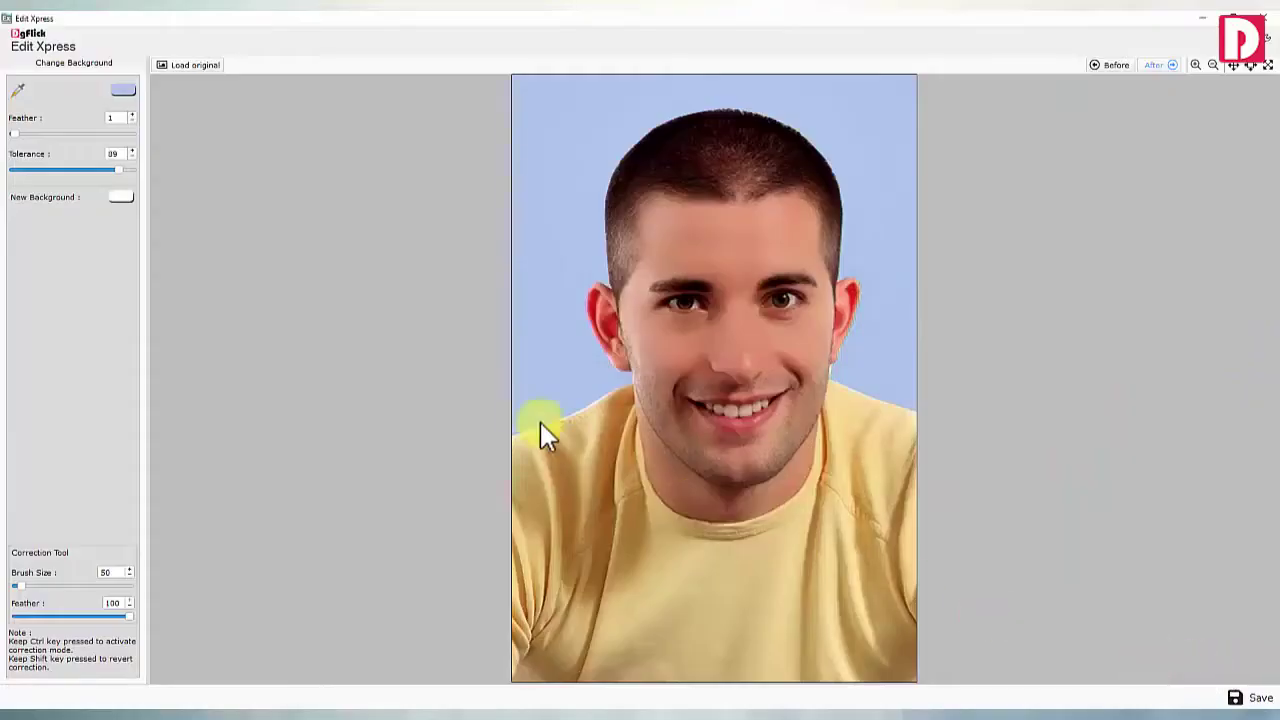
{"action": "left_click", "coordinate": [553, 360]}
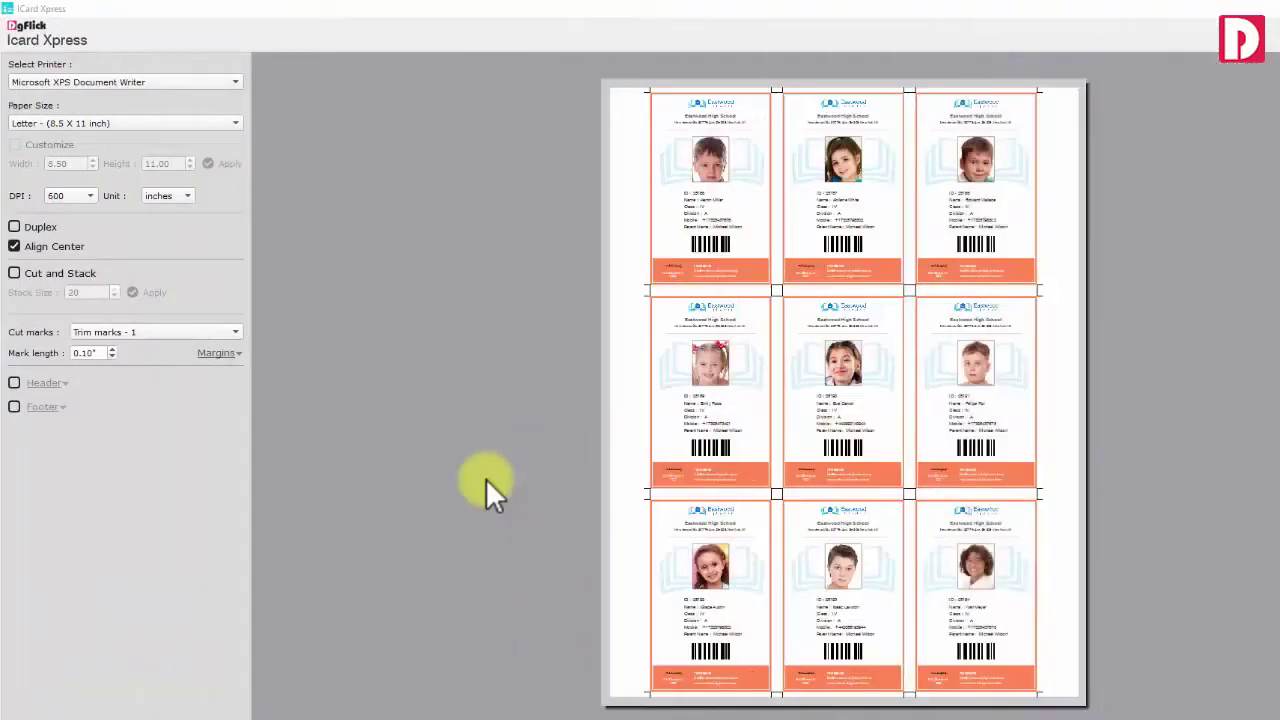
Set the printer to Microsoft XPS Document Writer with A4 paper size
{"action": "left_click", "coordinate": [140, 82]}
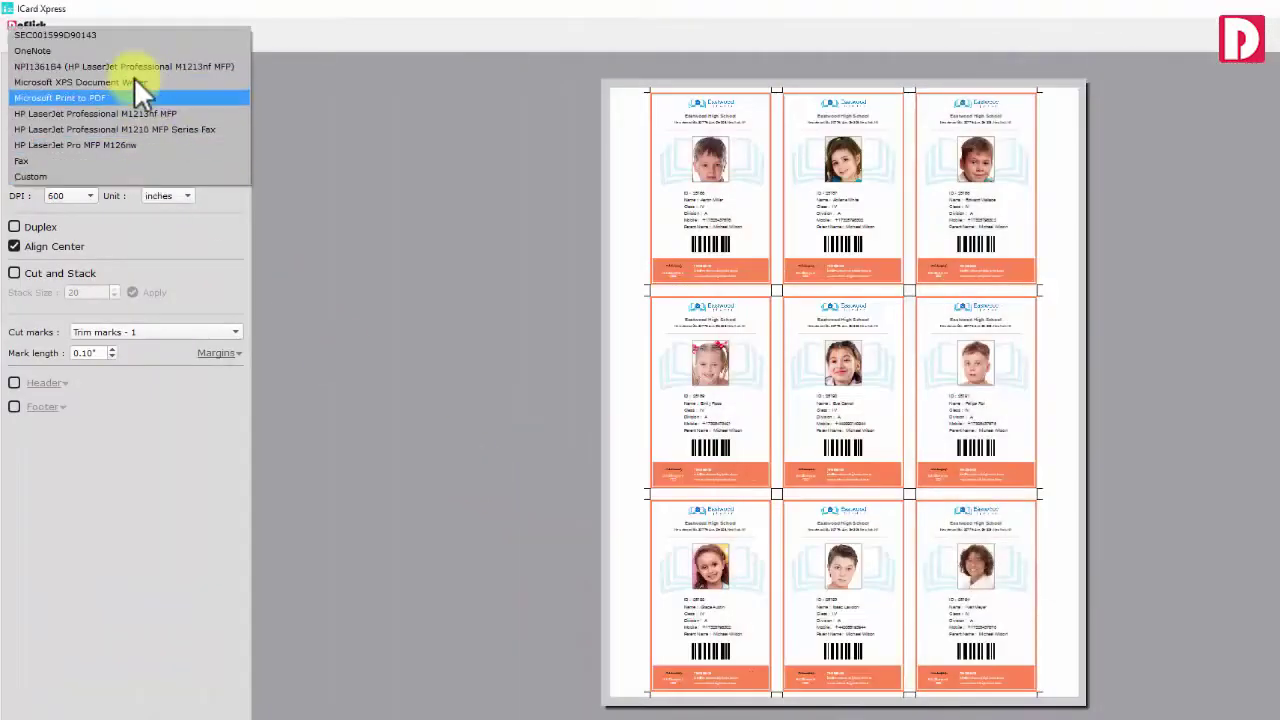
{"action": "left_click", "coordinate": [121, 78]}
{"action": "left_click", "coordinate": [114, 140]}
{"action": "scroll", "coordinate": [131, 362], "scroll_direction": "down", "scroll_amount": 15}
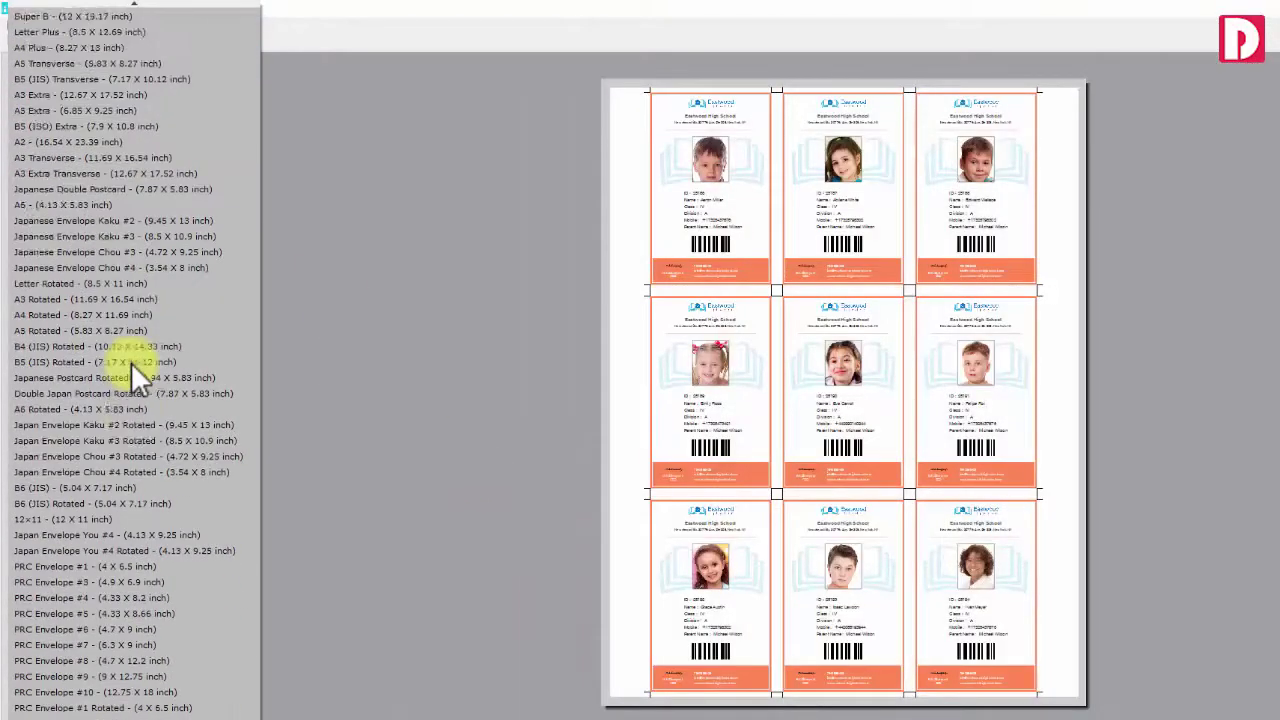
{"action": "scroll", "coordinate": [131, 362], "scroll_direction": "up", "scroll_amount": 15}
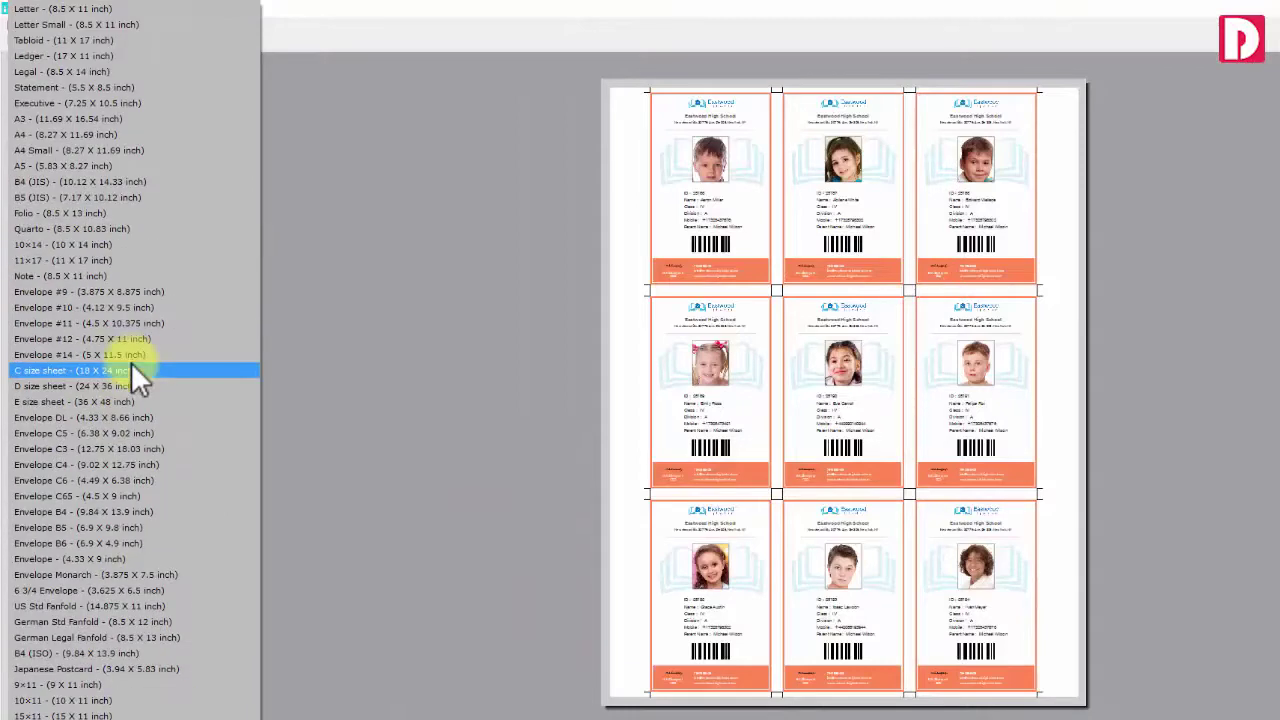
{"action": "left_click", "coordinate": [72, 130]}
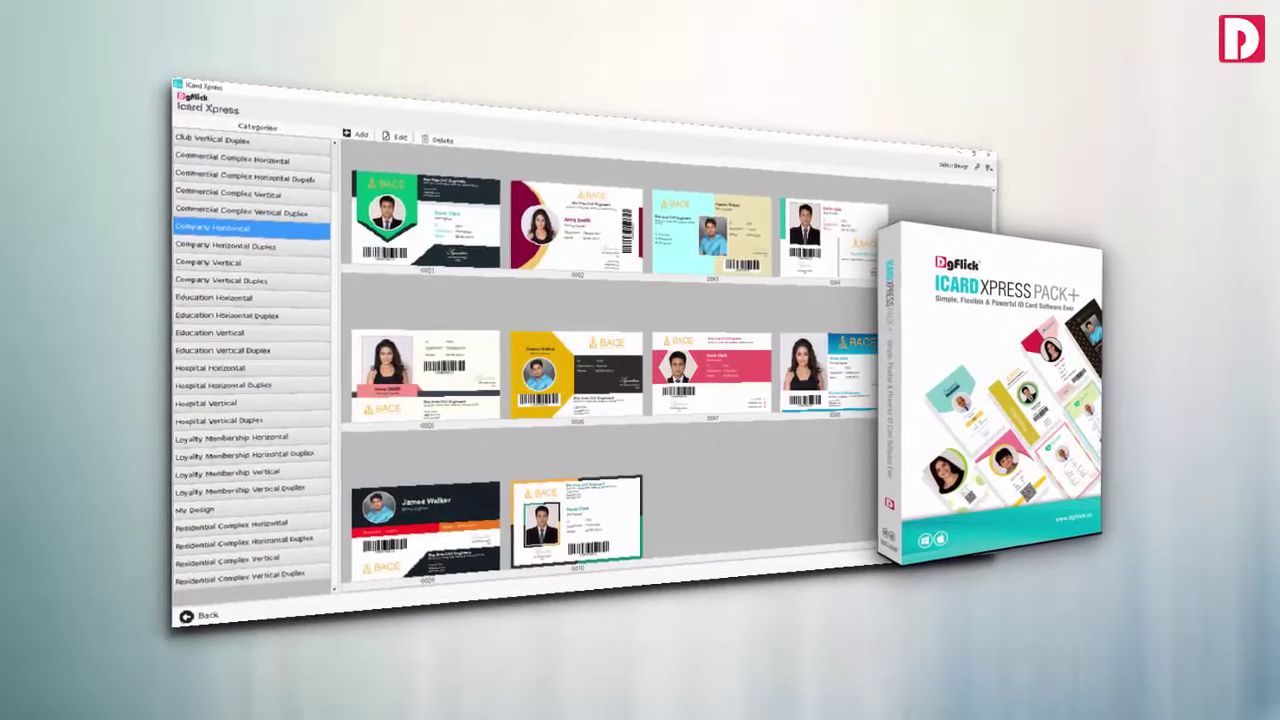